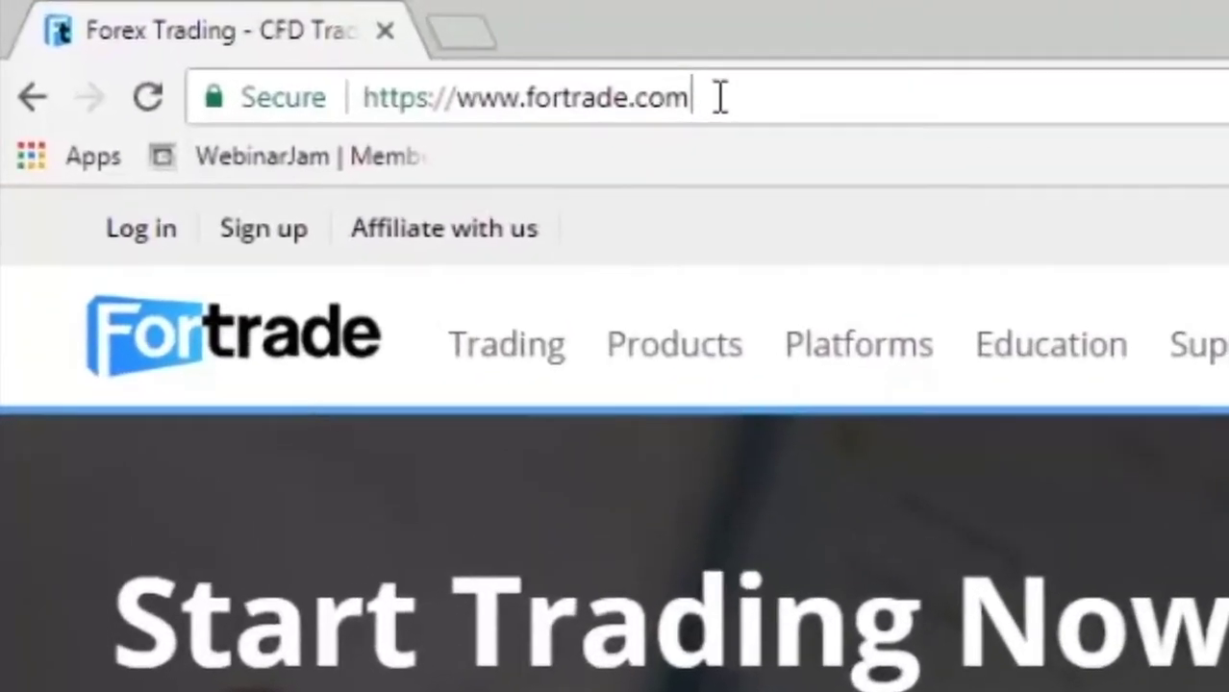
Go to the Desktop Fortrader page from the Fortrade website's Platforms menu.
{"action": "left_click_drag", "start_coordinate": [720, 97], "coordinate": [262, 70]}
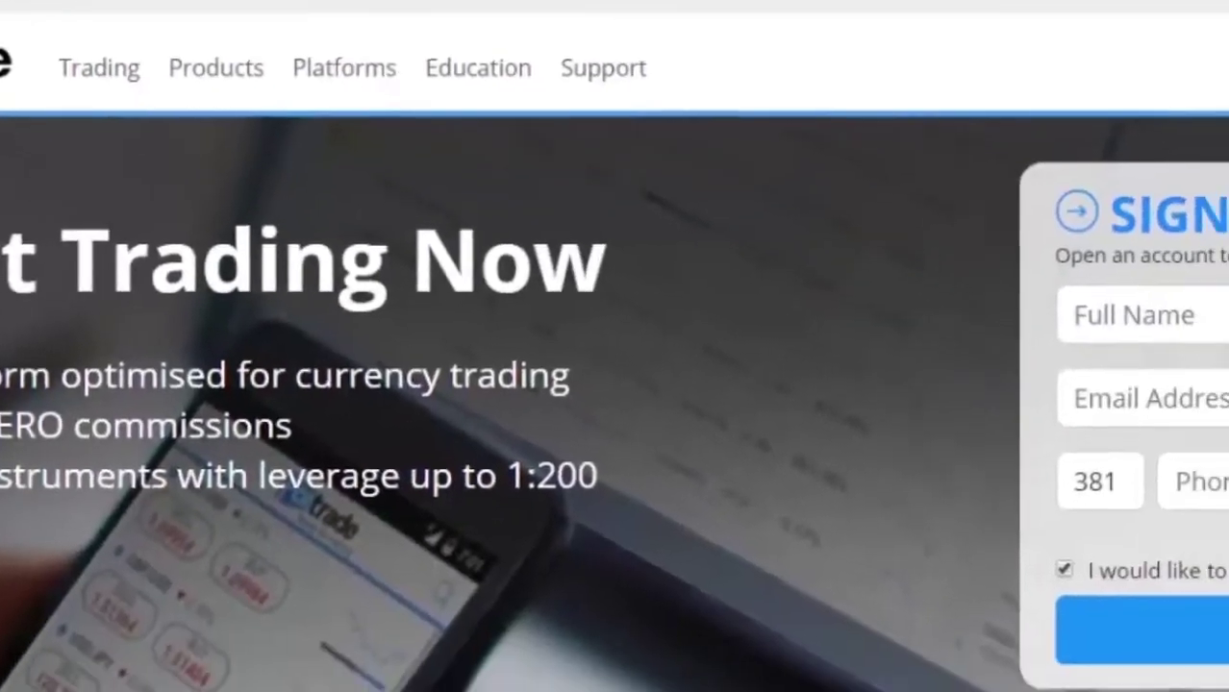
{"action": "left_click", "coordinate": [342, 64]}
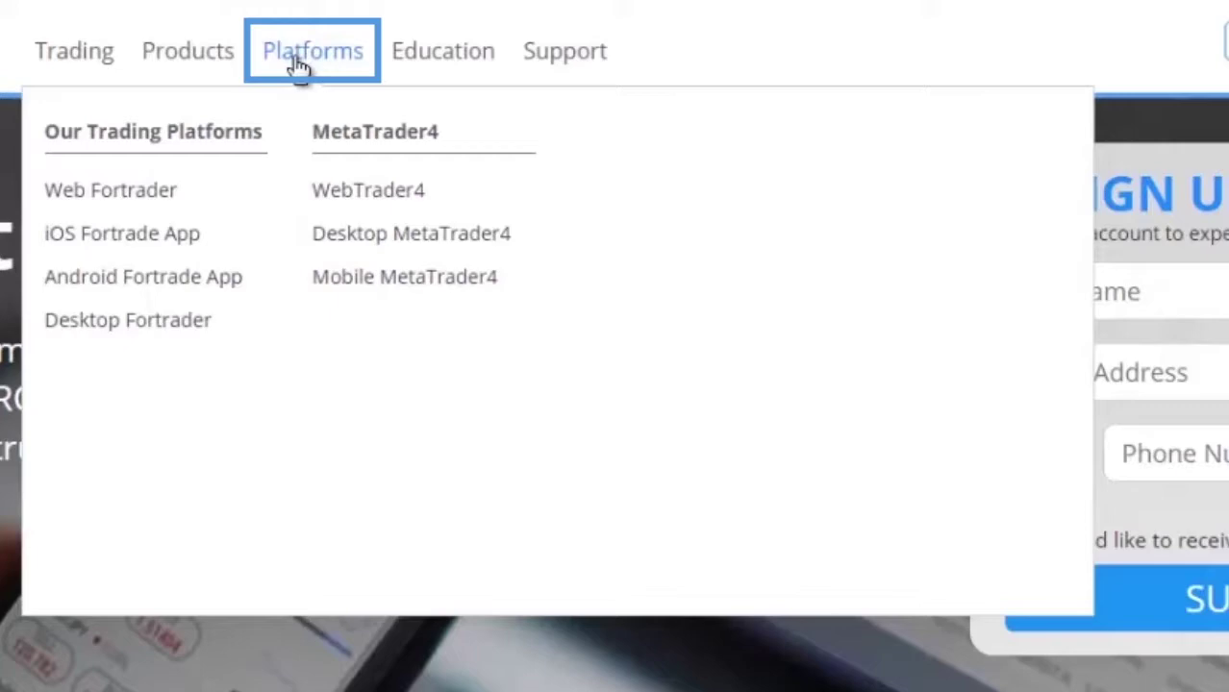
{"action": "left_click", "coordinate": [173, 330]}
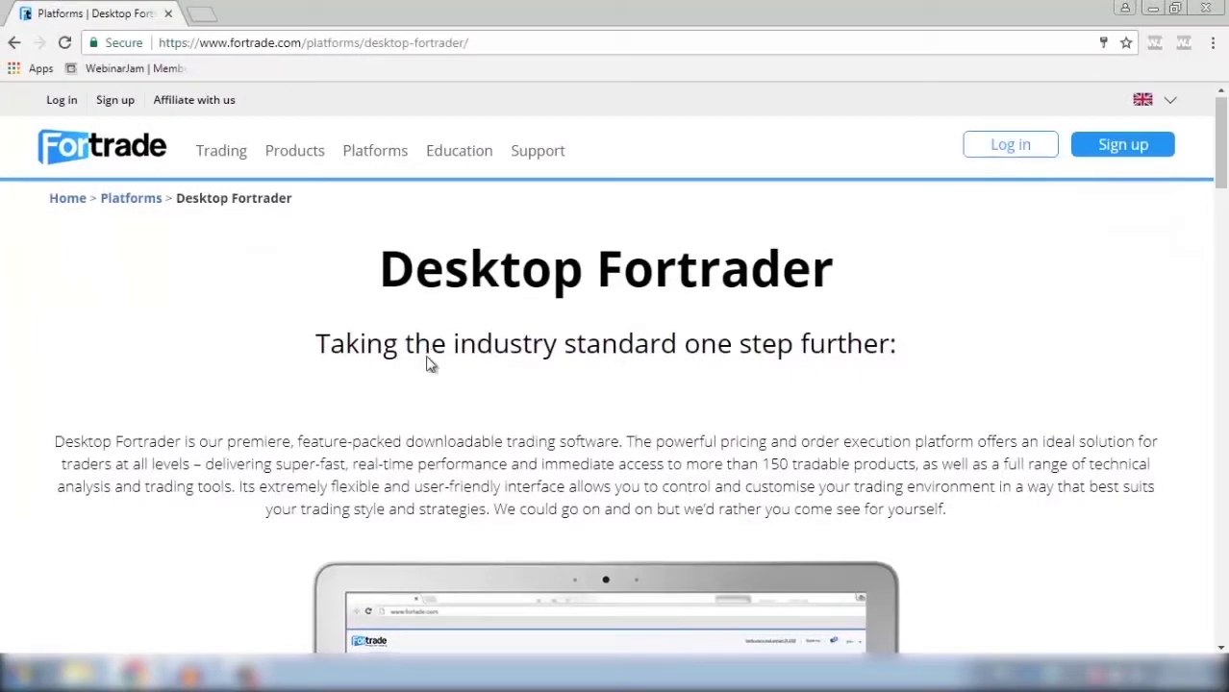
{"action": "scroll", "coordinate": [416, 367], "scroll_direction": "down", "scroll_amount": 2}
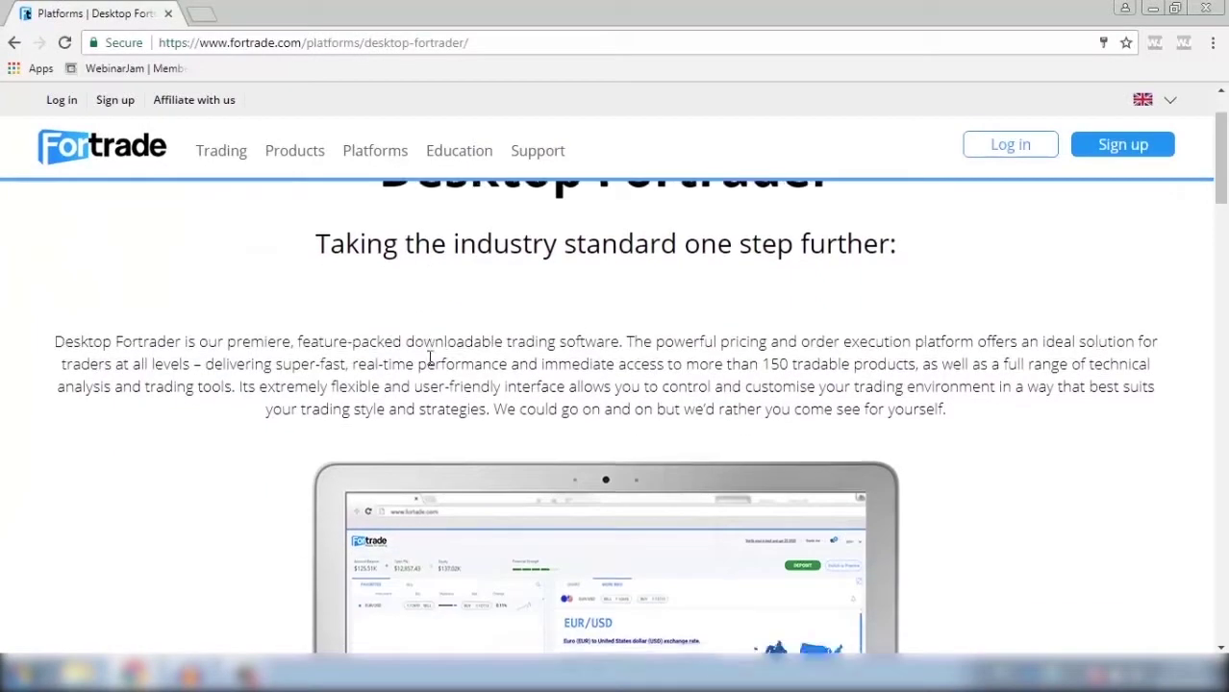
{"action": "scroll", "coordinate": [430, 360], "scroll_direction": "down", "scroll_amount": 4}
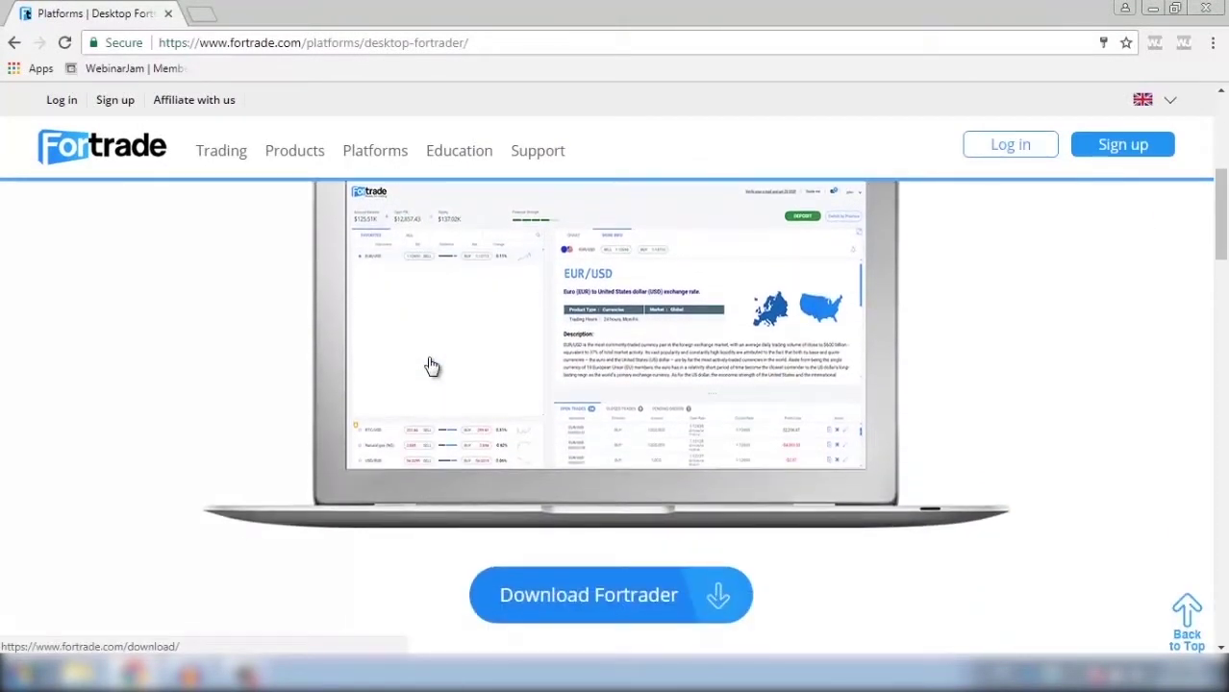
{"action": "scroll", "coordinate": [431, 366], "scroll_direction": "down", "scroll_amount": 1}
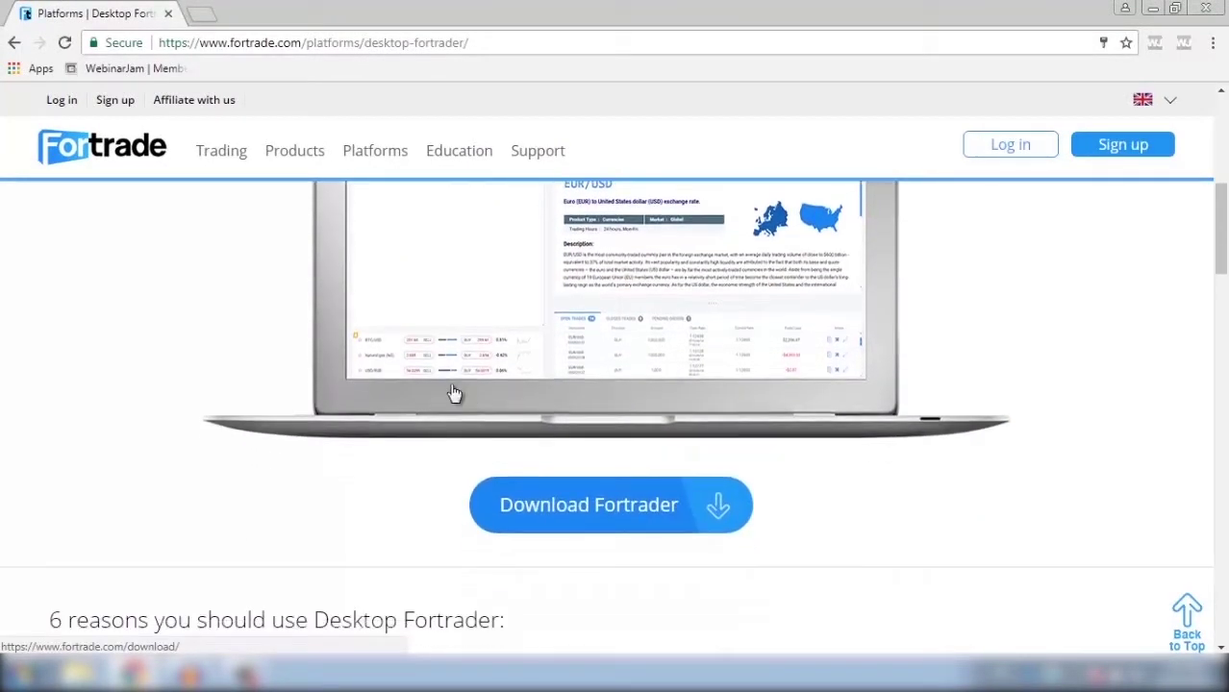
Download FortraderSetup.exe and run it from Chrome's download bar.
{"action": "left_click", "coordinate": [550, 510]}
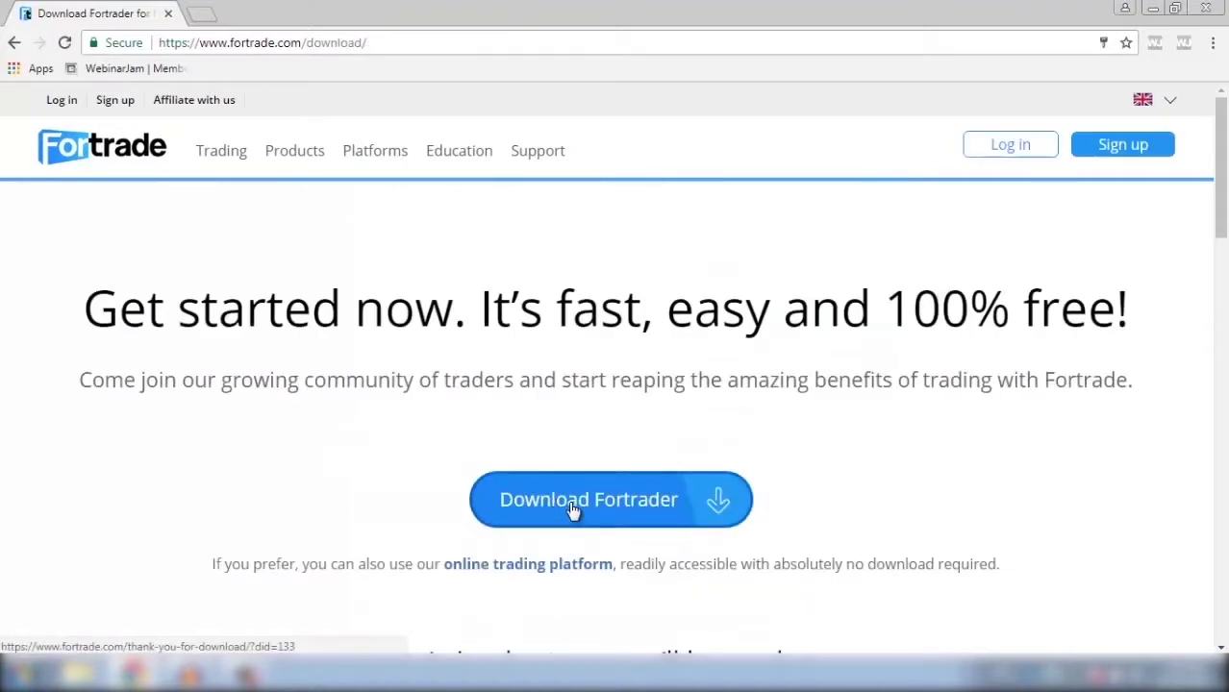
{"action": "scroll", "coordinate": [572, 509], "scroll_direction": "down", "scroll_amount": 2}
{"action": "left_click", "coordinate": [585, 336]}
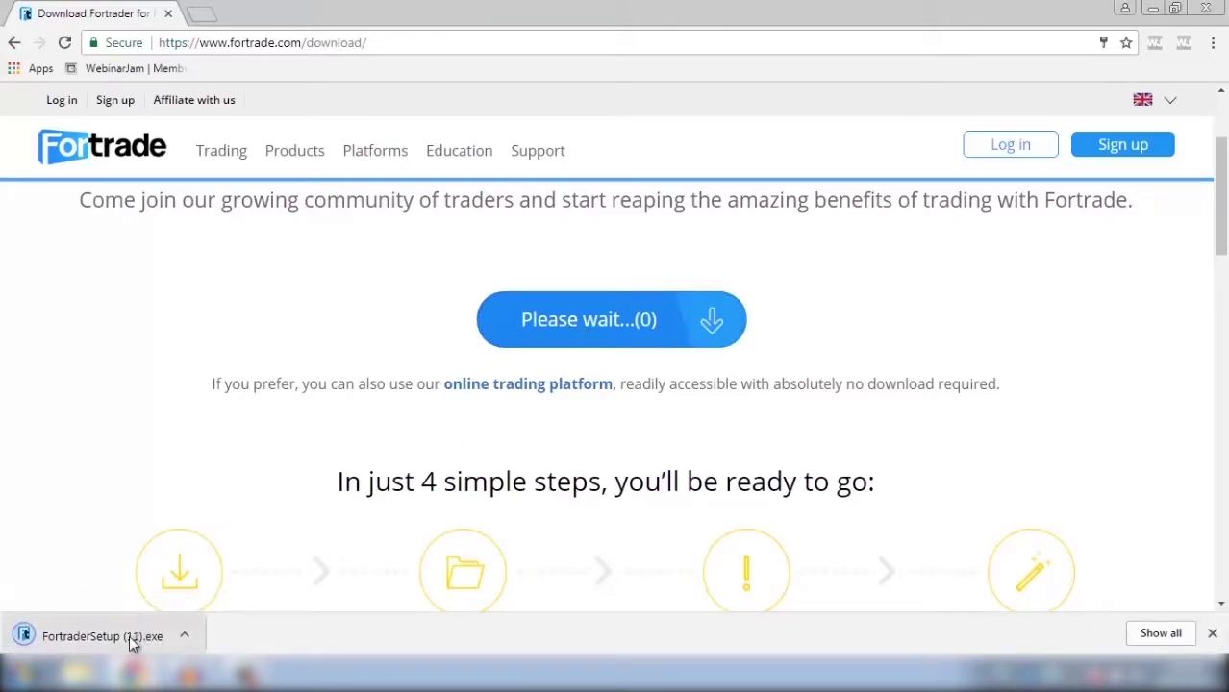
{"action": "left_click", "coordinate": [129, 636]}
Allow the installer to run, pass the offer screen, and maximize the platform window.
{"action": "left_click", "coordinate": [665, 355]}
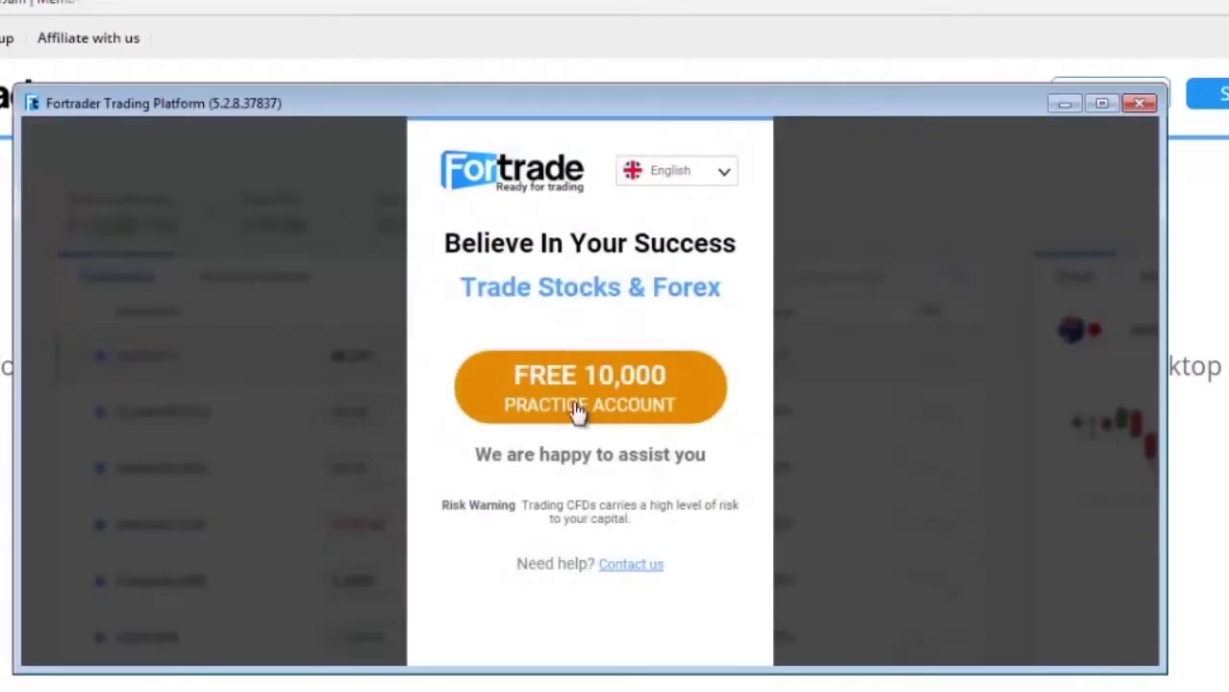
{"action": "left_click", "coordinate": [576, 408]}
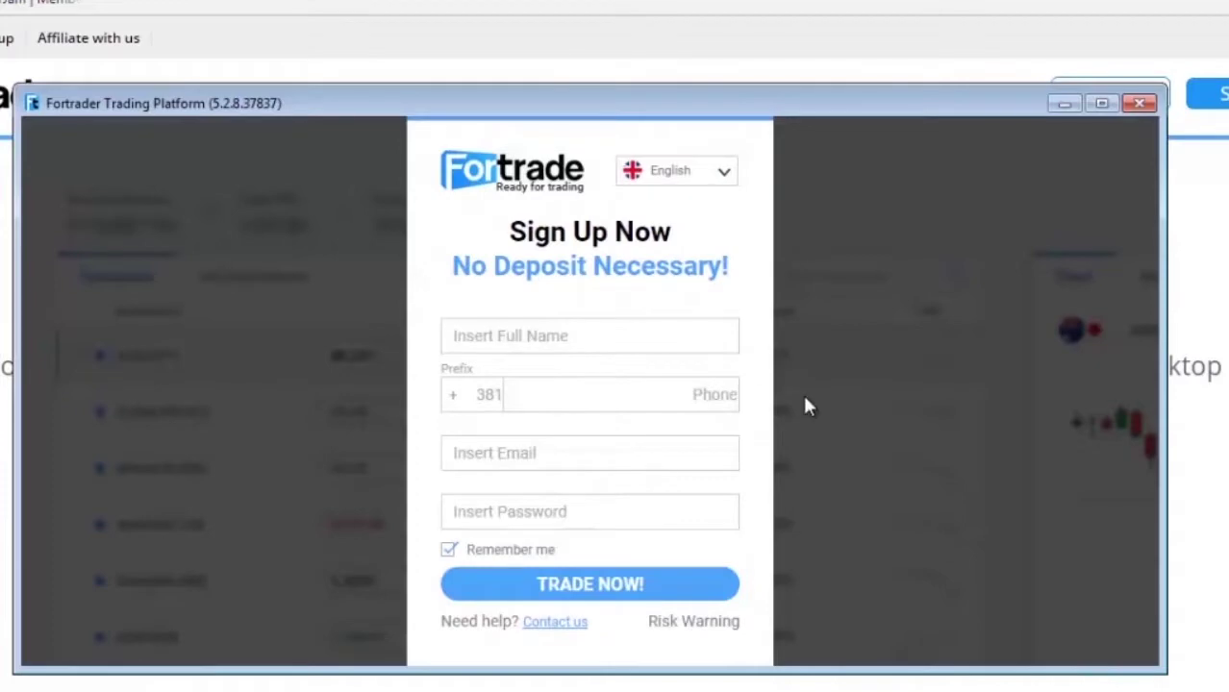
{"action": "left_click", "coordinate": [1103, 105]}
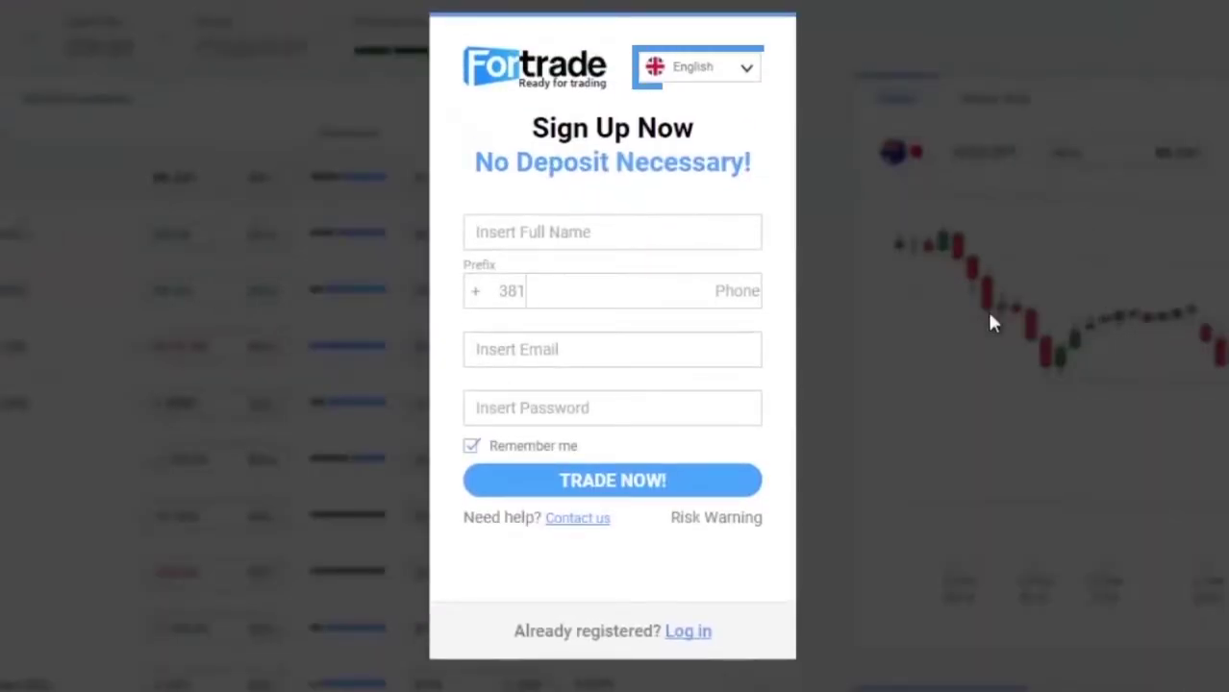
Check the language list and the sign-up fields: full name, phone, email, password.
{"action": "left_click", "coordinate": [743, 69]}
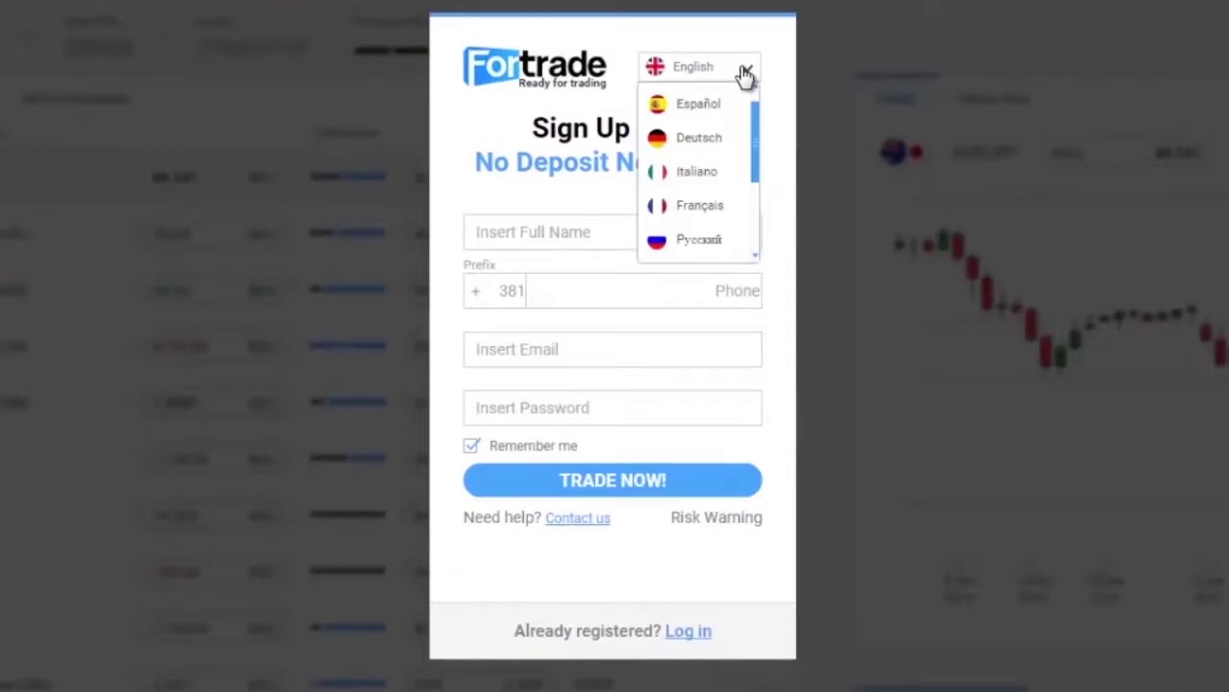
{"action": "left_click", "coordinate": [444, 192]}
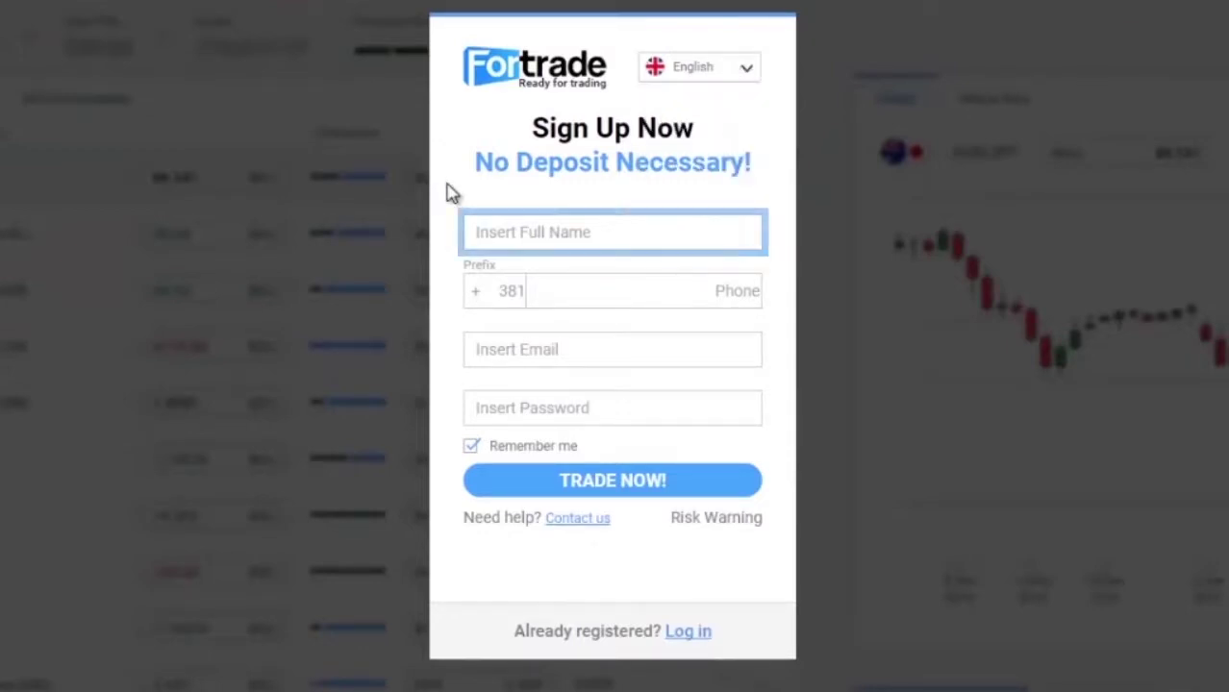
{"action": "left_click", "coordinate": [575, 294]}
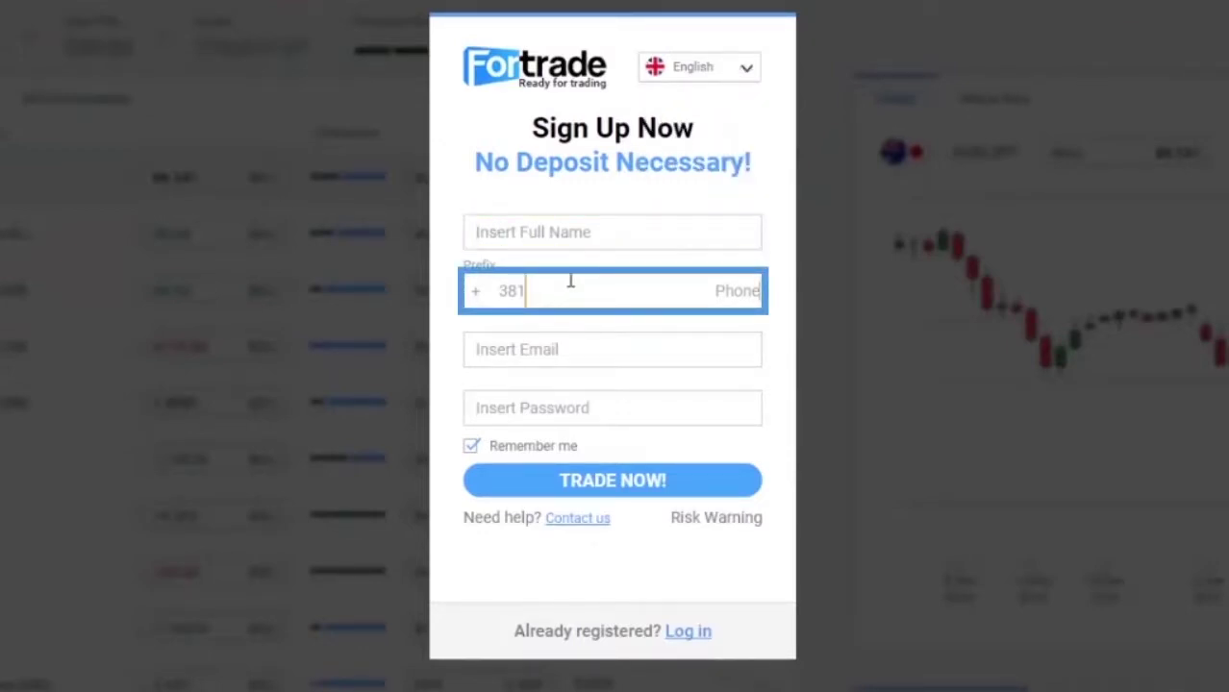
{"action": "left_click", "coordinate": [595, 355]}
{"action": "left_click", "coordinate": [570, 417]}
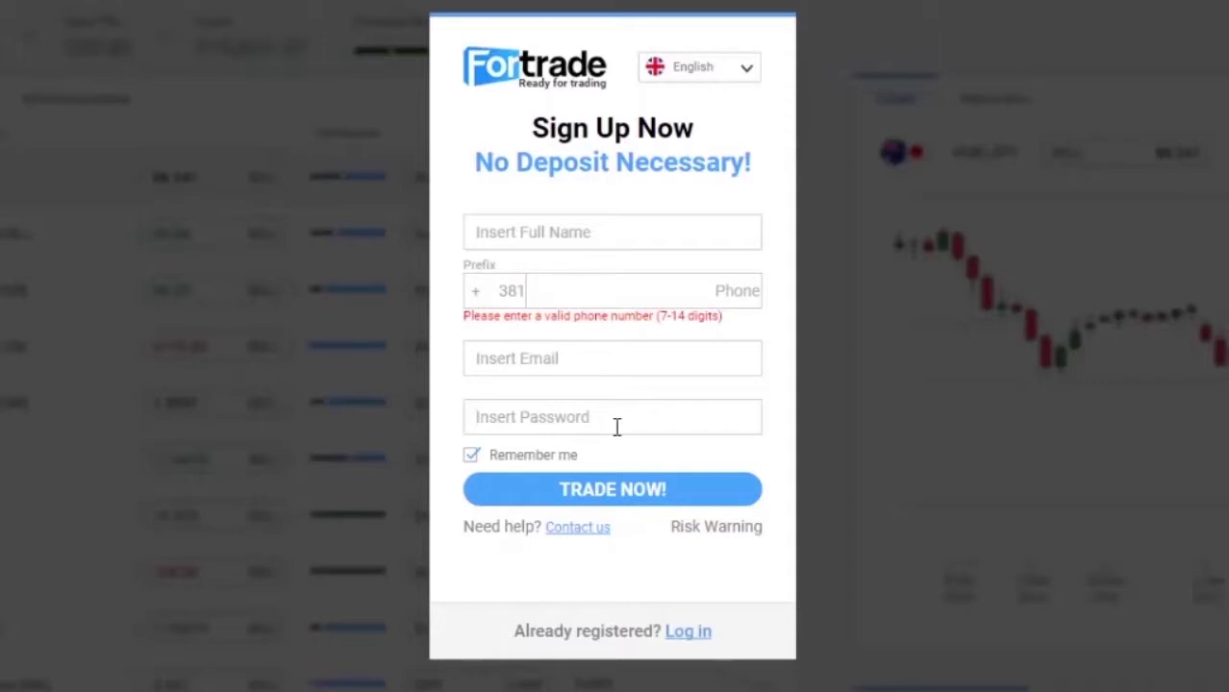
{"action": "left_click", "coordinate": [689, 633]}
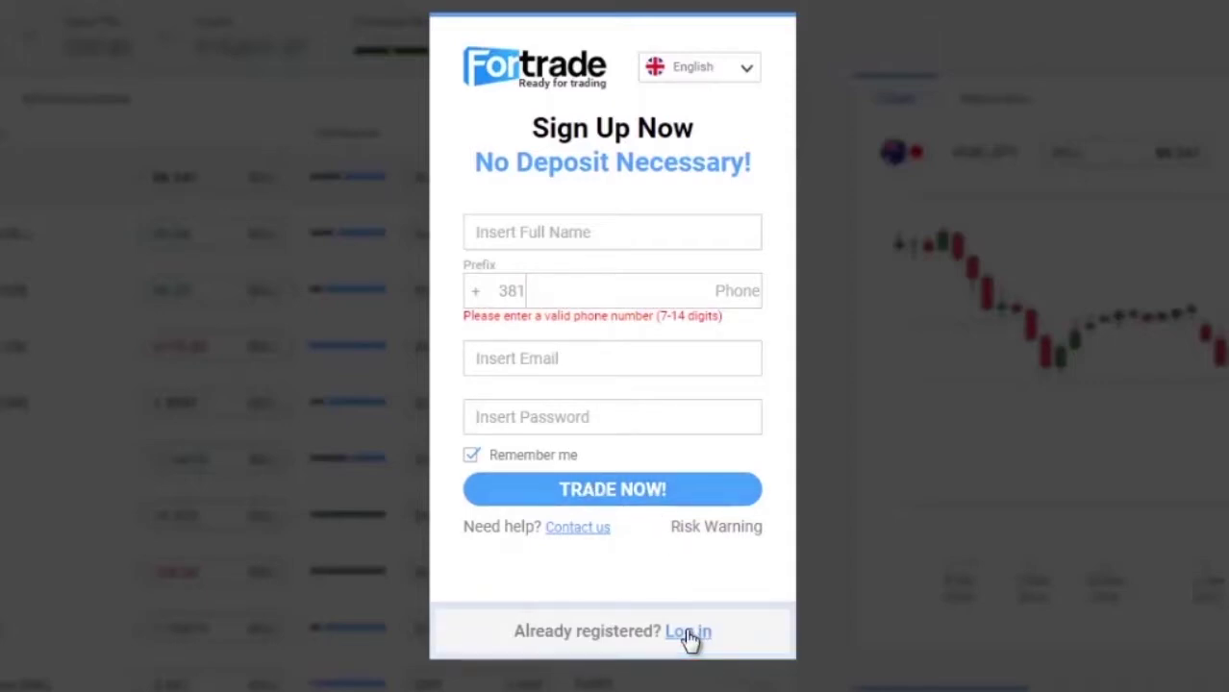
Log in with the practice account's e-mail and password to reach the $10,000 dashboard.
{"action": "left_click", "coordinate": [689, 634]}
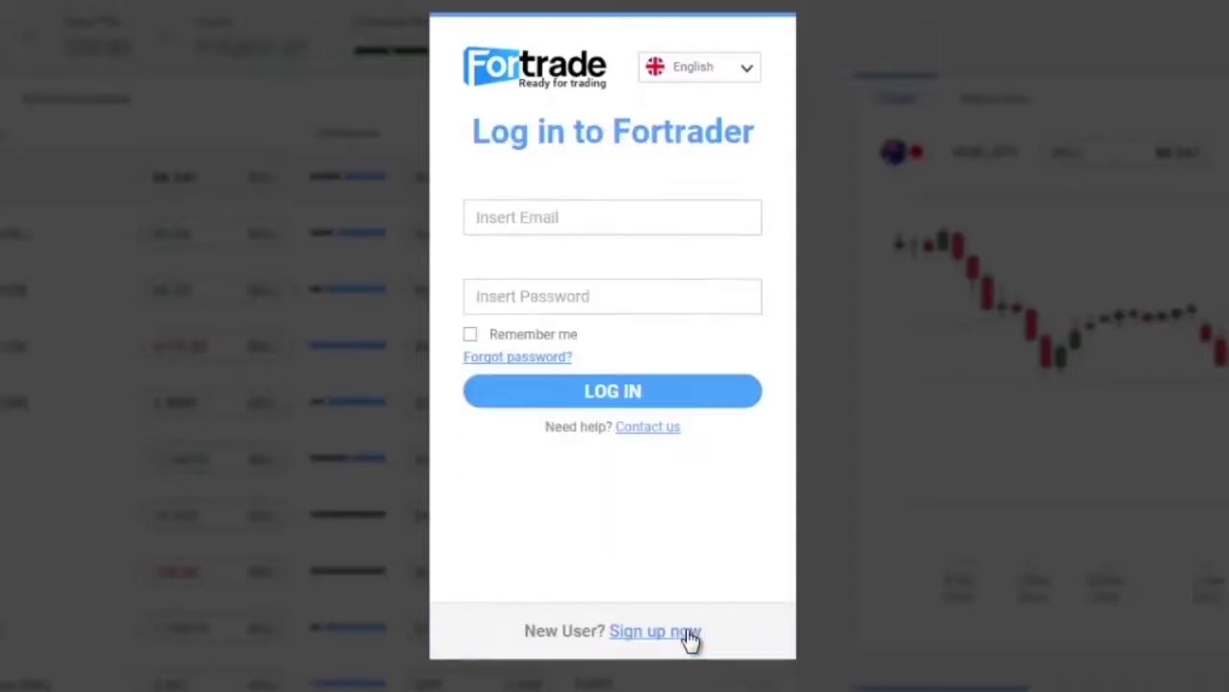
{"action": "left_click", "coordinate": [547, 217]}
{"action": "type", "text": "user@example.com"}
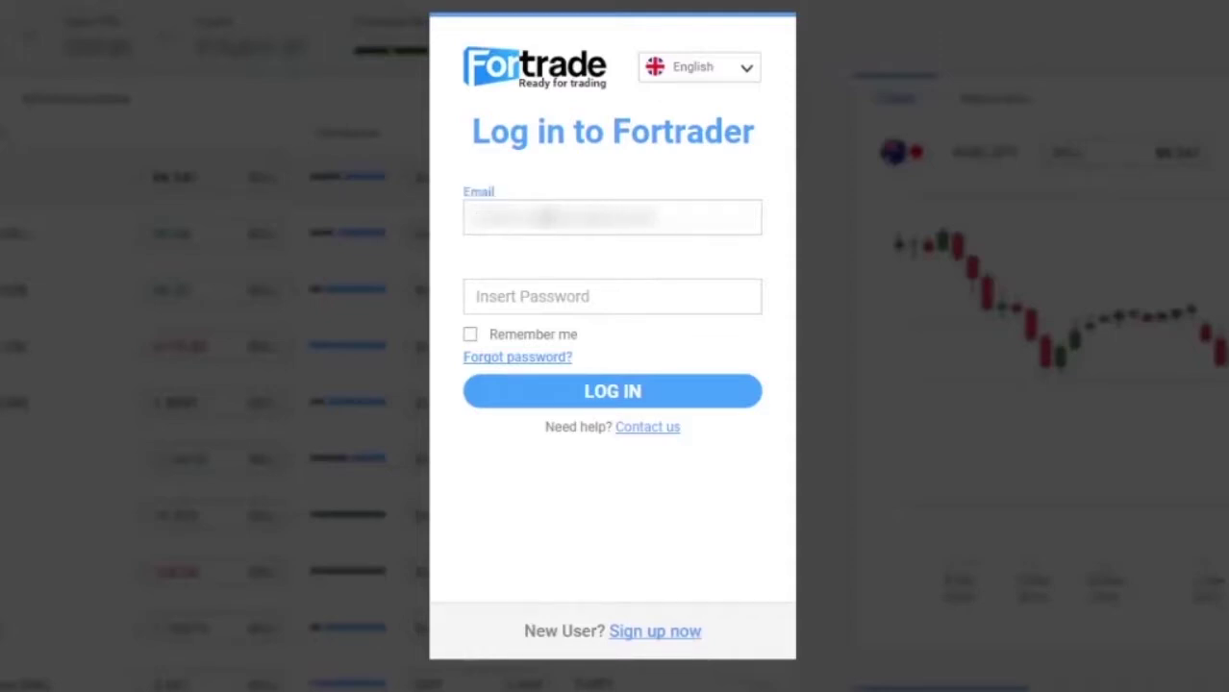
{"action": "left_click", "coordinate": [599, 298]}
{"action": "type", "text": "*****"}
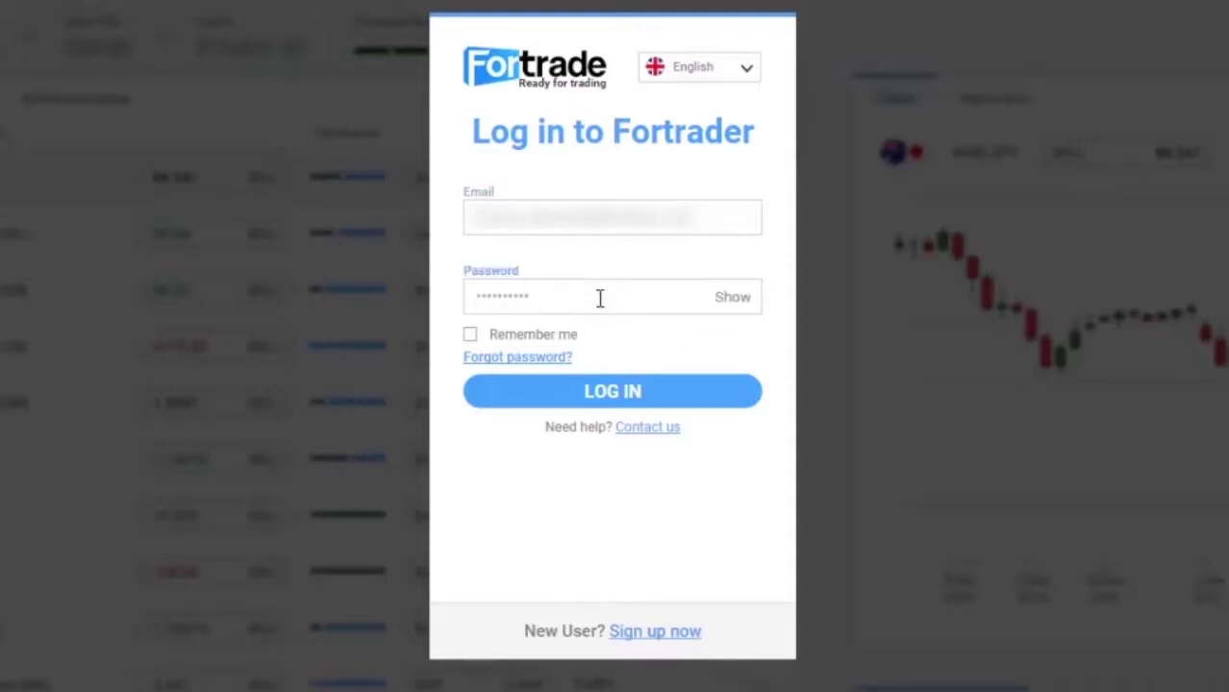
{"action": "left_click", "coordinate": [591, 402]}
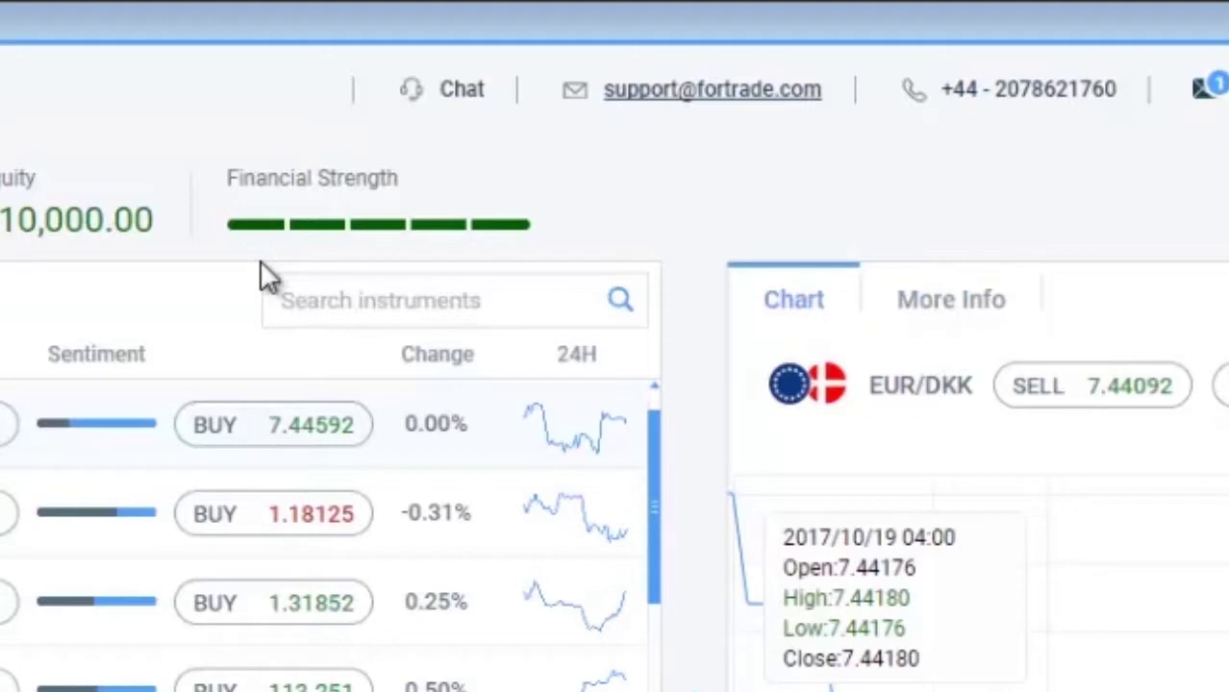
{"action": "mouse_move", "coordinate": [326, 237]}
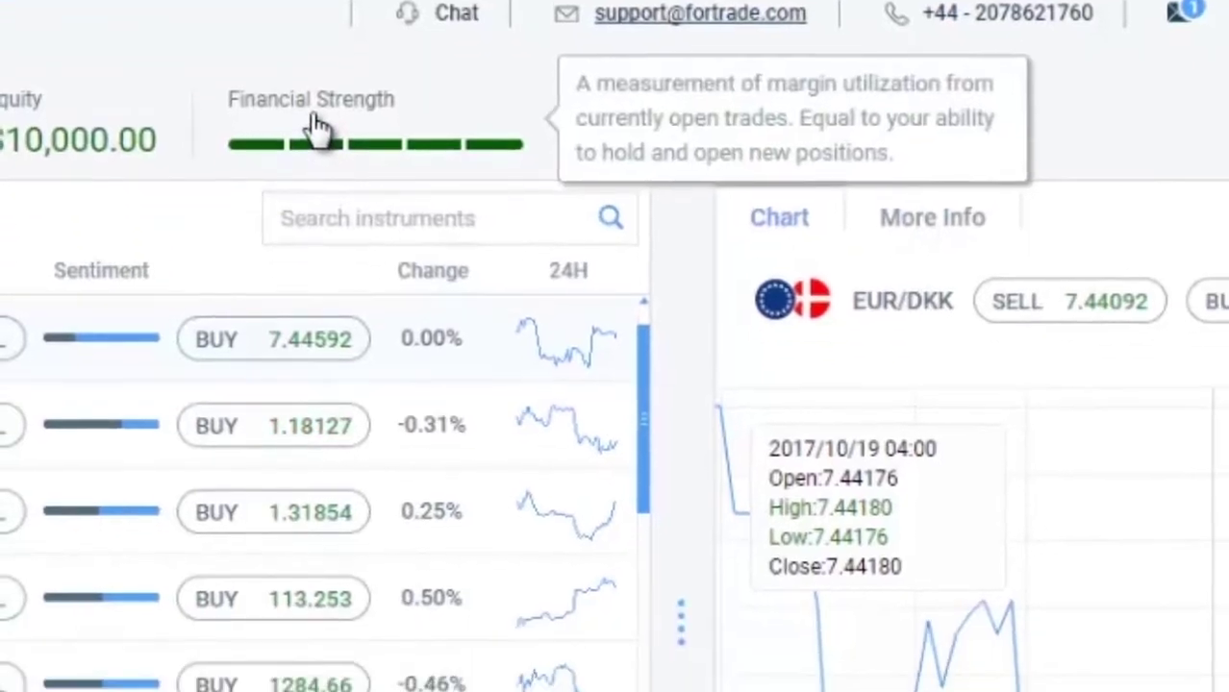
{"action": "left_click", "coordinate": [325, 231]}
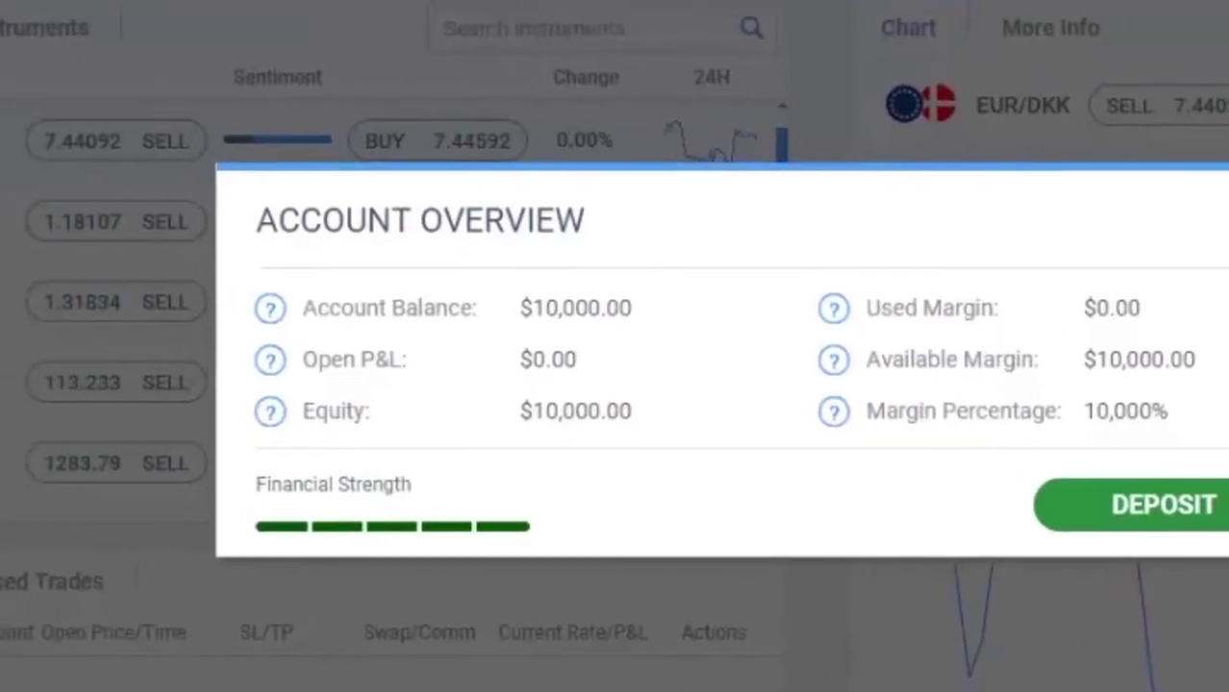
{"action": "key", "text": "Escape"}
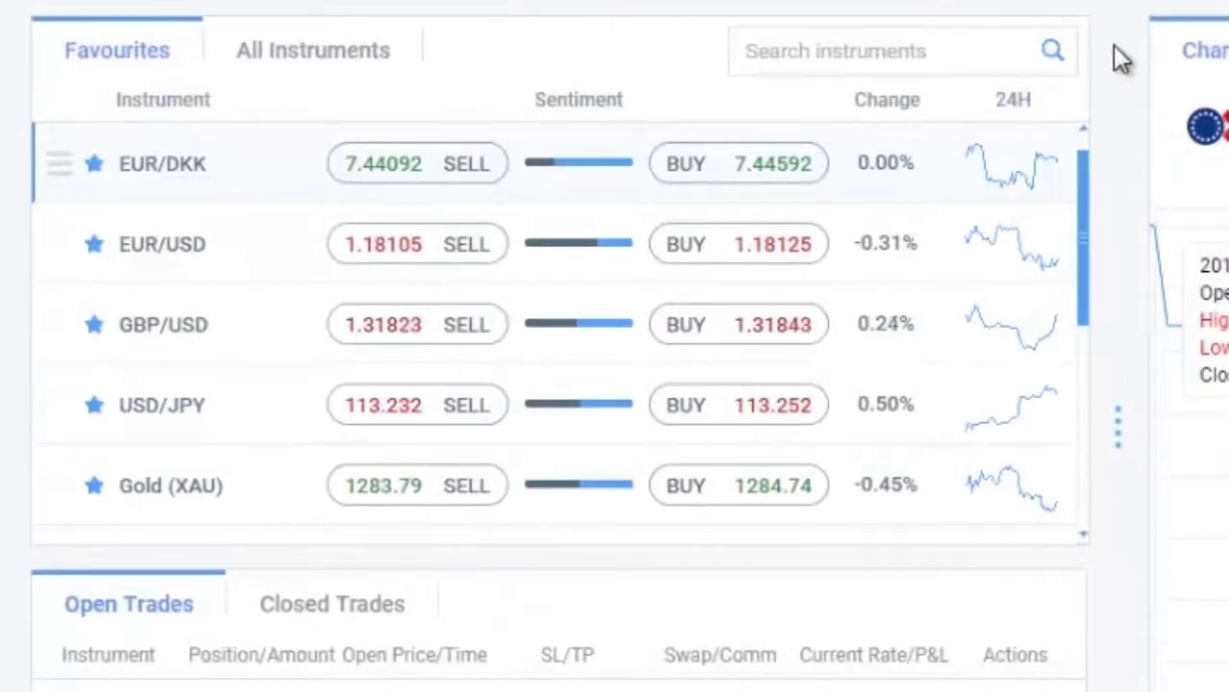
{"action": "mouse_move", "coordinate": [171, 178]}
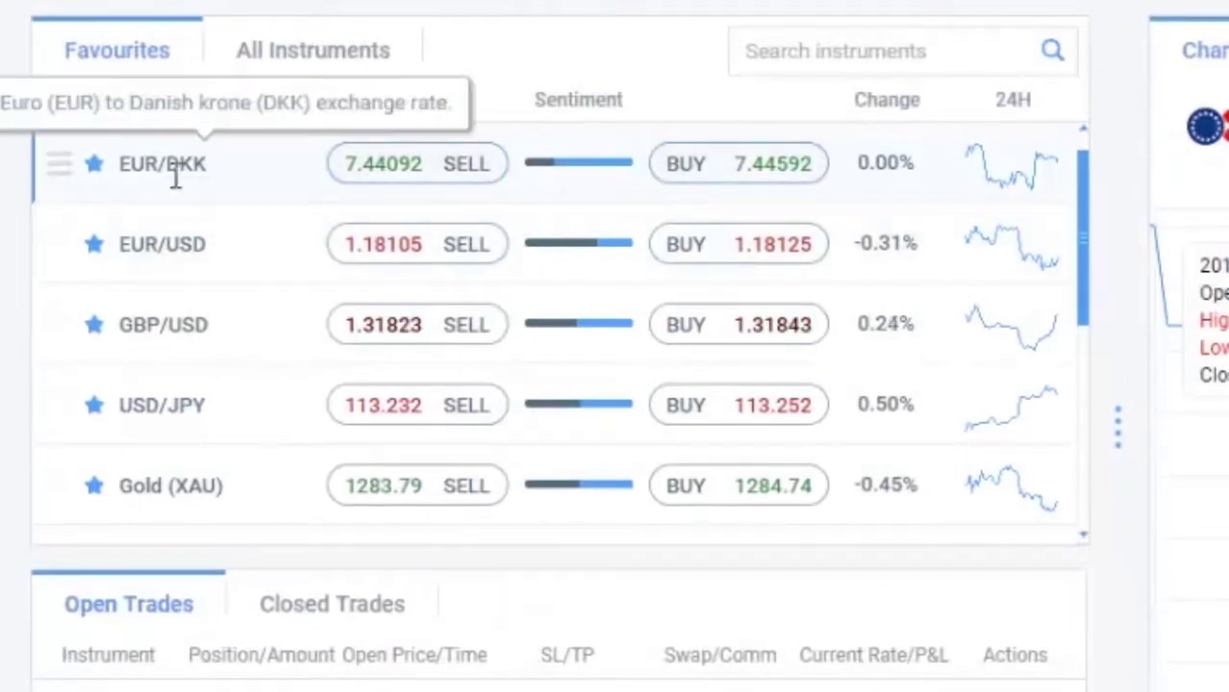
{"action": "key", "text": "Tab"}
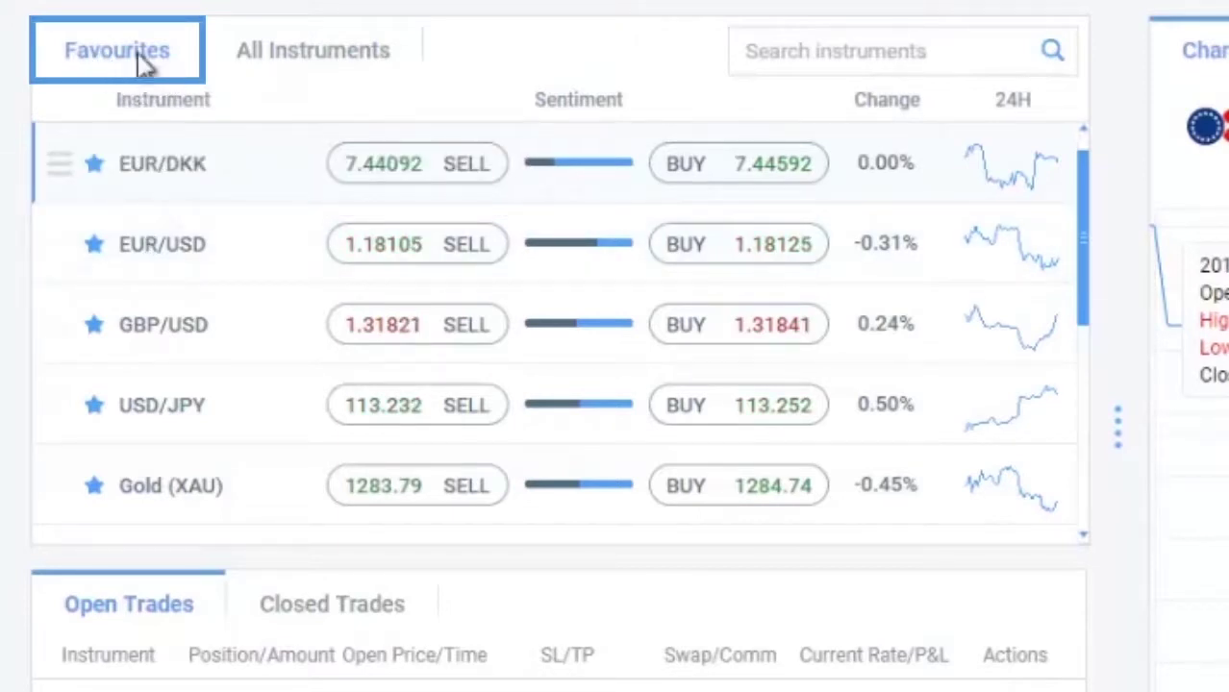
Unstar the top Favourites instrument so EUR/USD leads the list.
{"action": "left_click", "coordinate": [94, 247]}
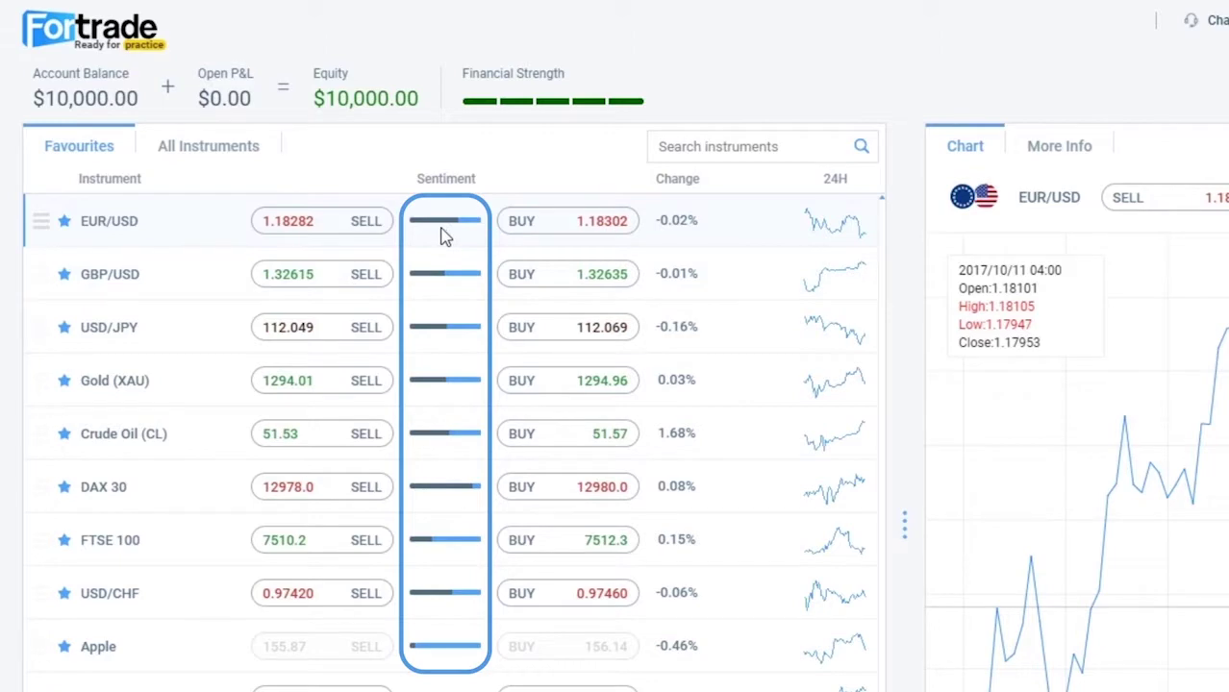
{"action": "mouse_move", "coordinate": [442, 227]}
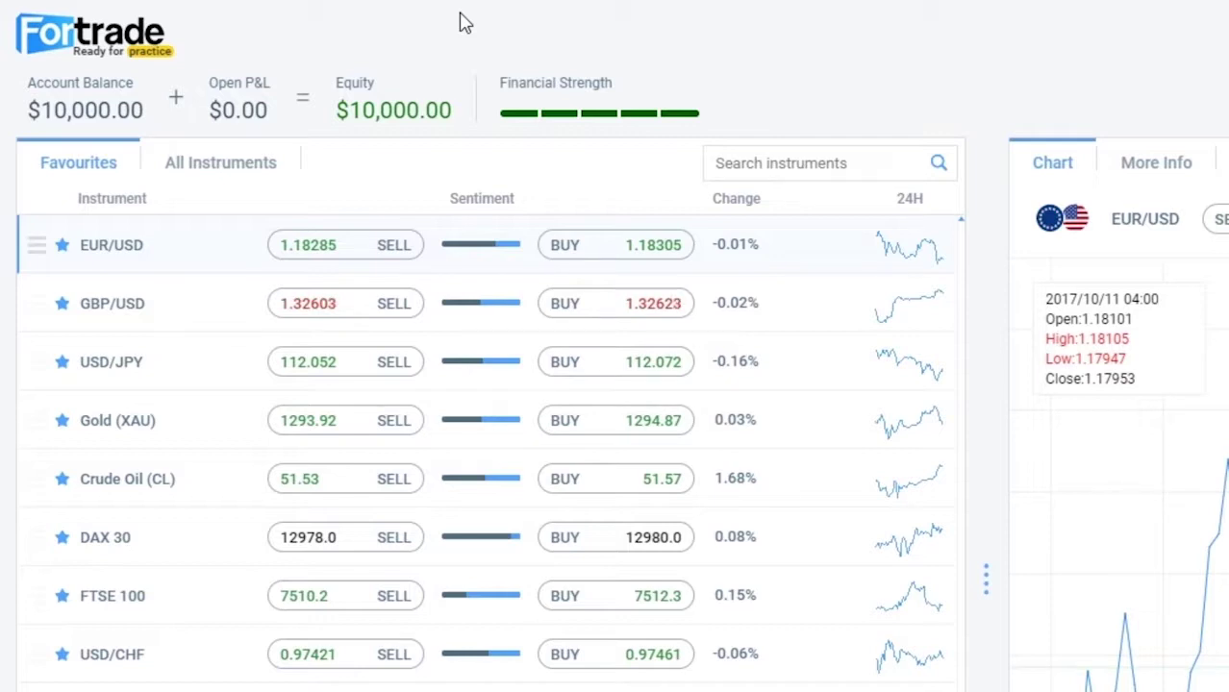
Select Crude Oil (CL) under All Instruments > Commodities > Energy Products and view More Info.
{"action": "left_click", "coordinate": [214, 166]}
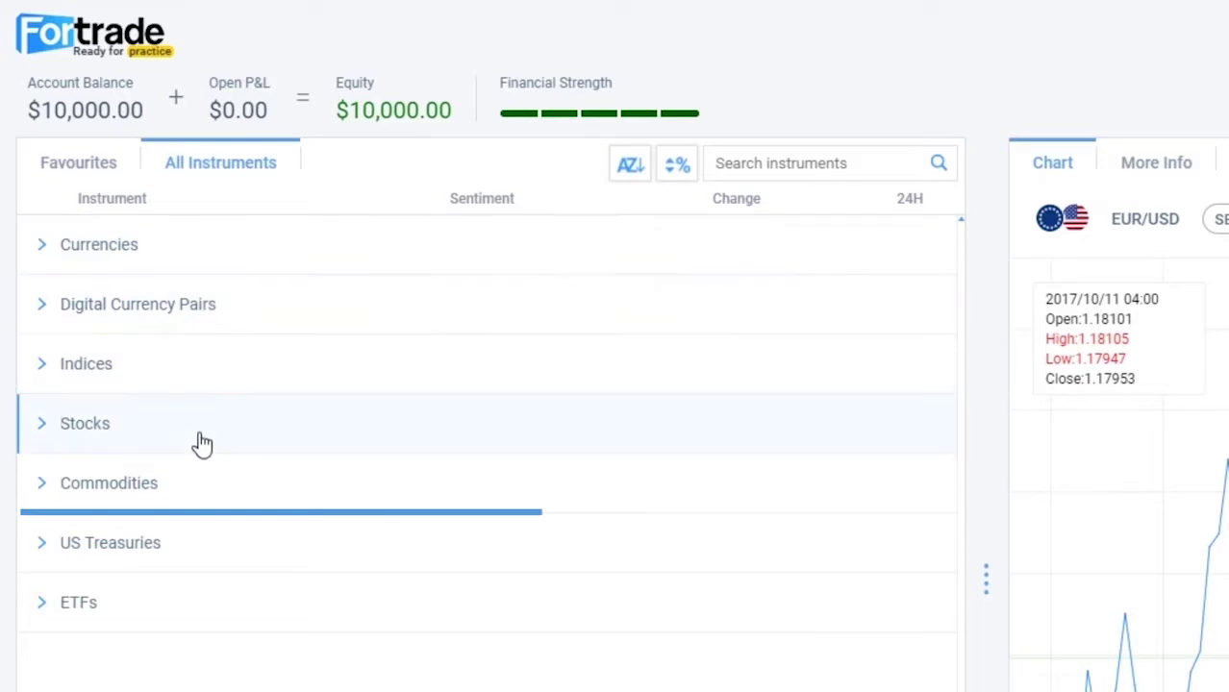
{"action": "left_click", "coordinate": [195, 486]}
{"action": "left_click", "coordinate": [190, 568]}
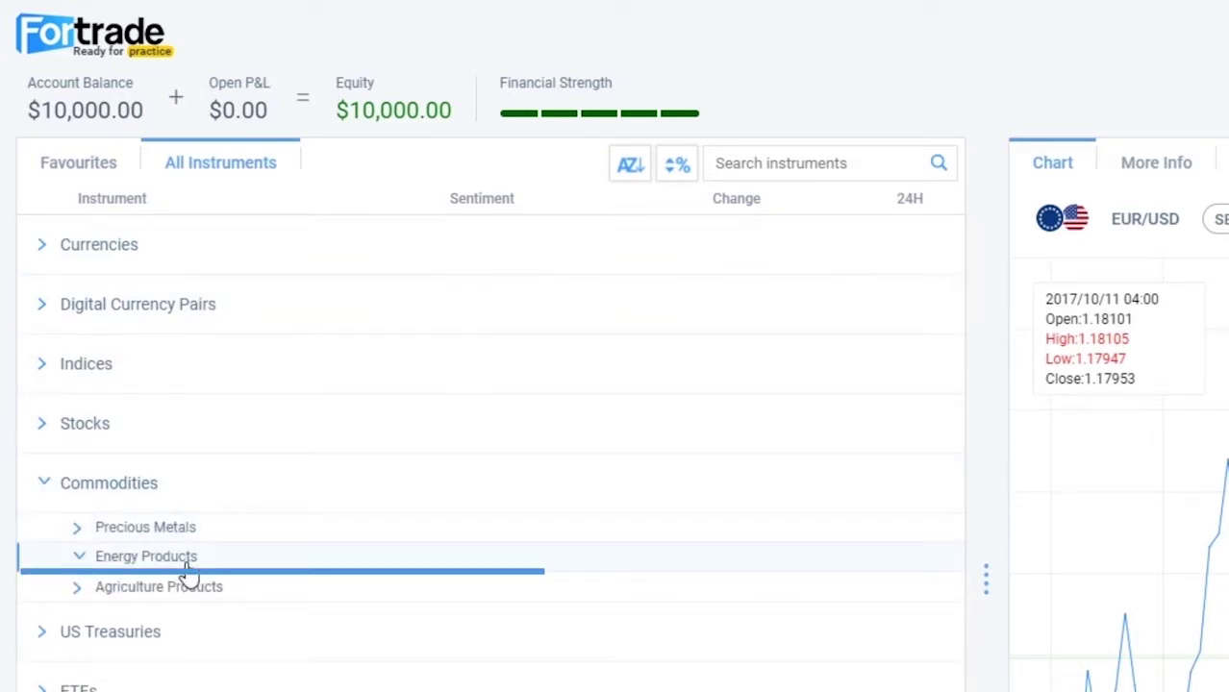
{"action": "scroll", "coordinate": [190, 571], "scroll_direction": "down", "scroll_amount": 1}
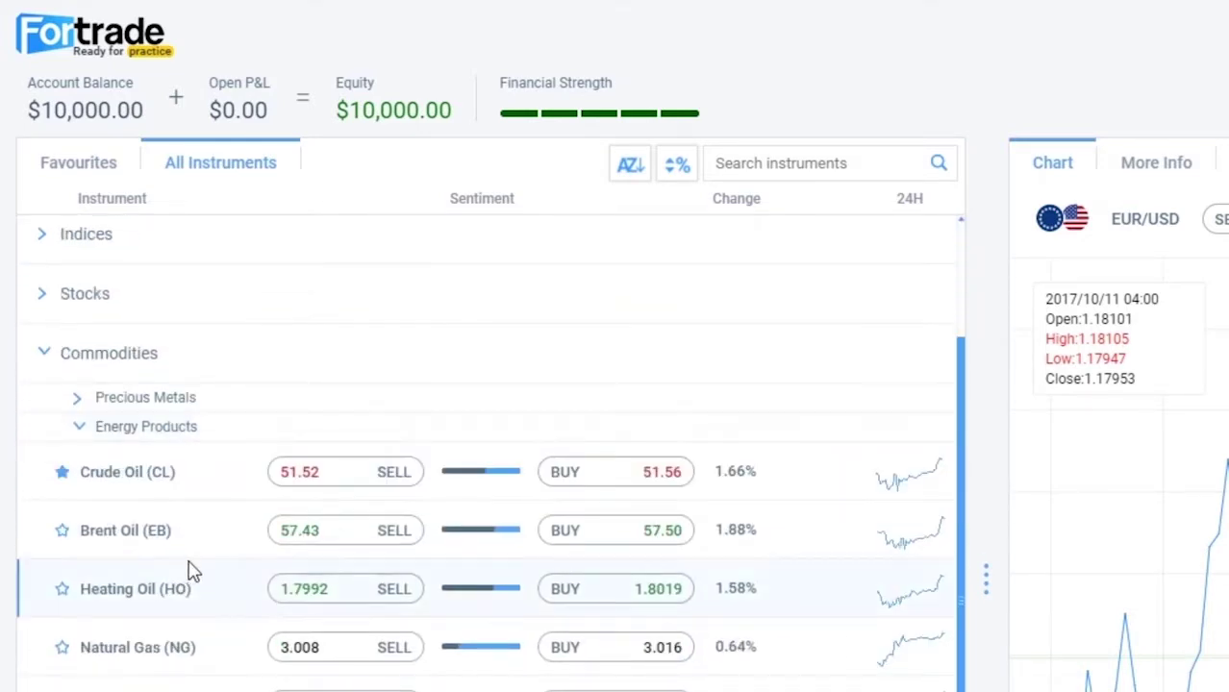
{"action": "left_click", "coordinate": [196, 486]}
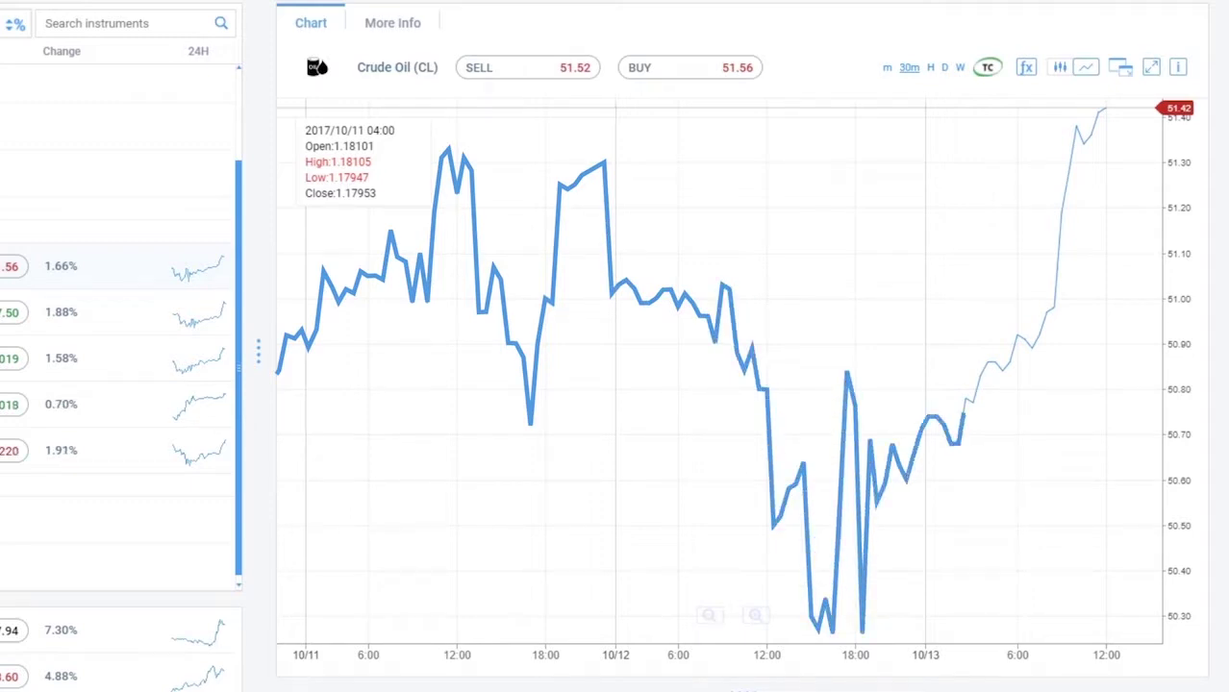
{"action": "left_click", "coordinate": [400, 26]}
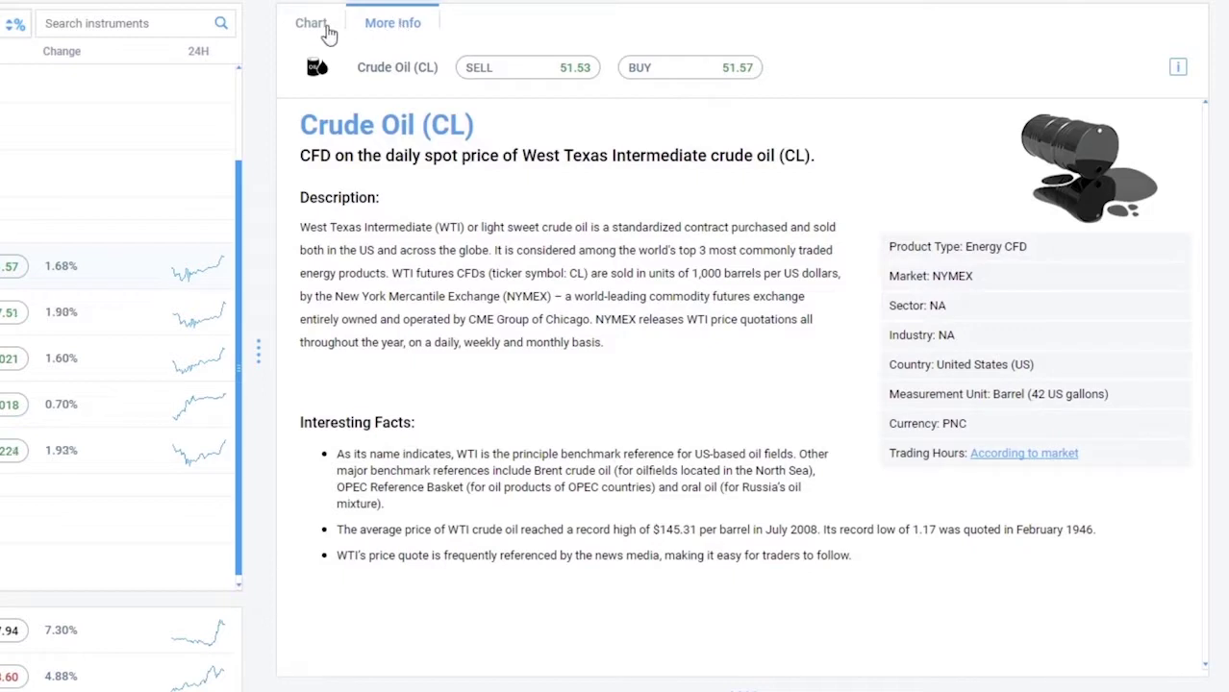
Return to the Crude Oil chart, try the line style, then settle on candlesticks.
{"action": "left_click", "coordinate": [320, 27]}
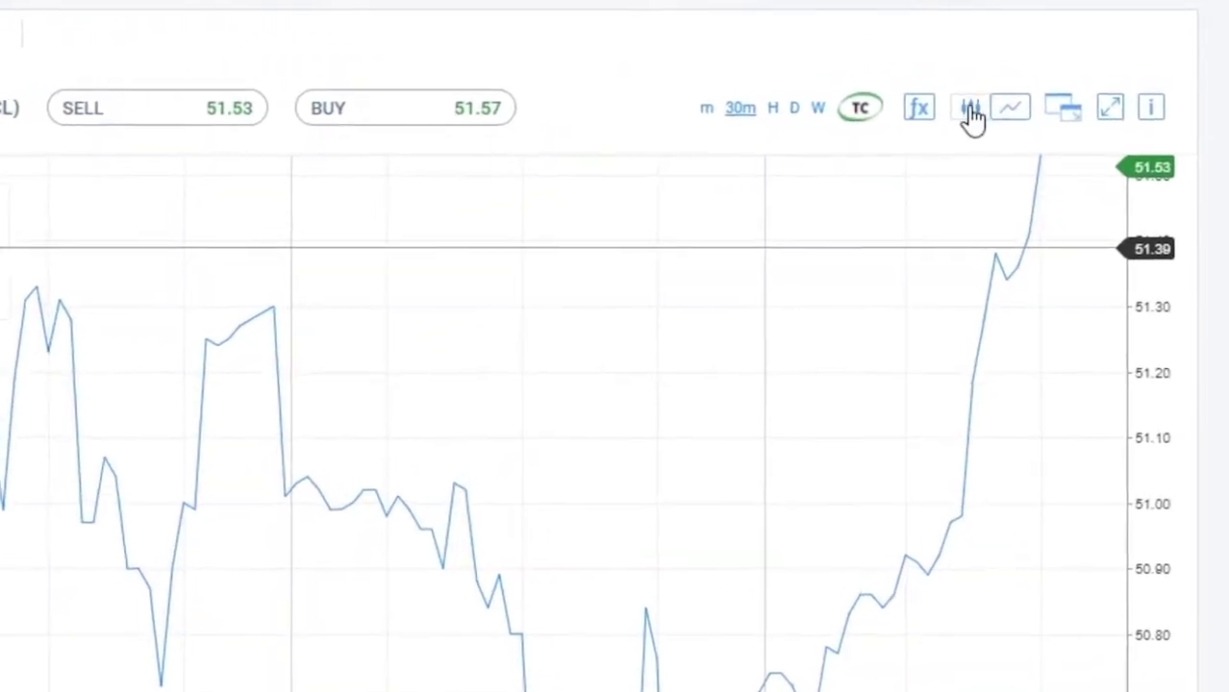
{"action": "left_click", "coordinate": [957, 117]}
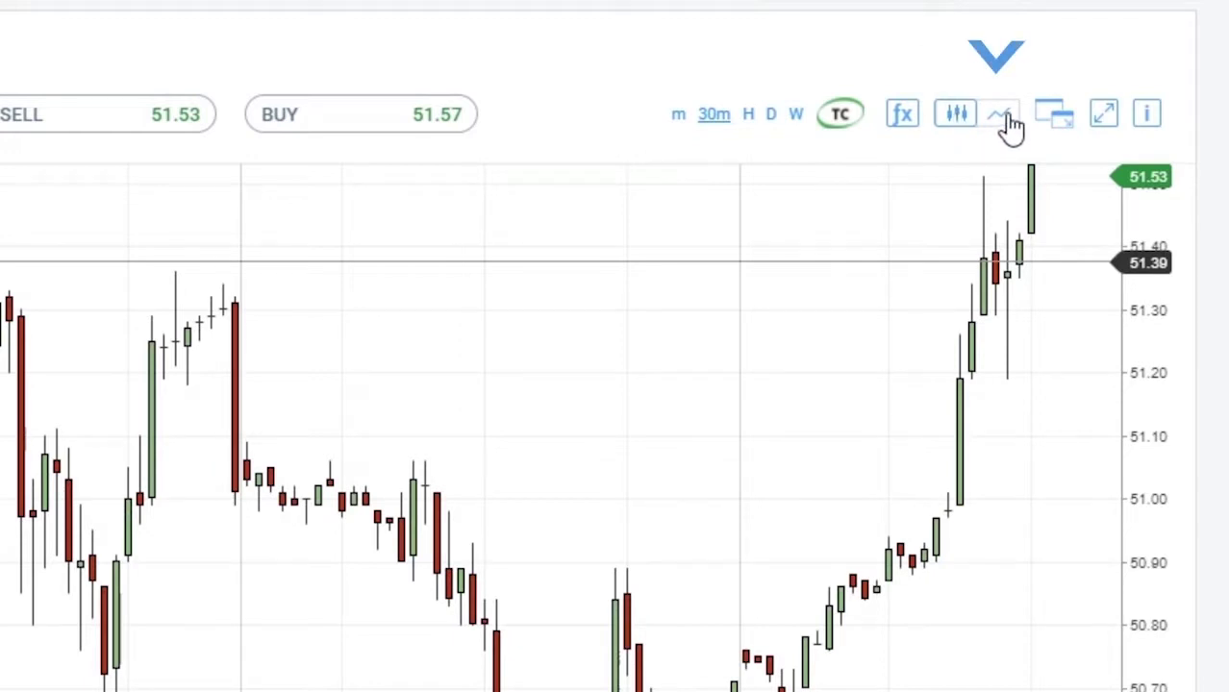
{"action": "left_click", "coordinate": [1000, 117]}
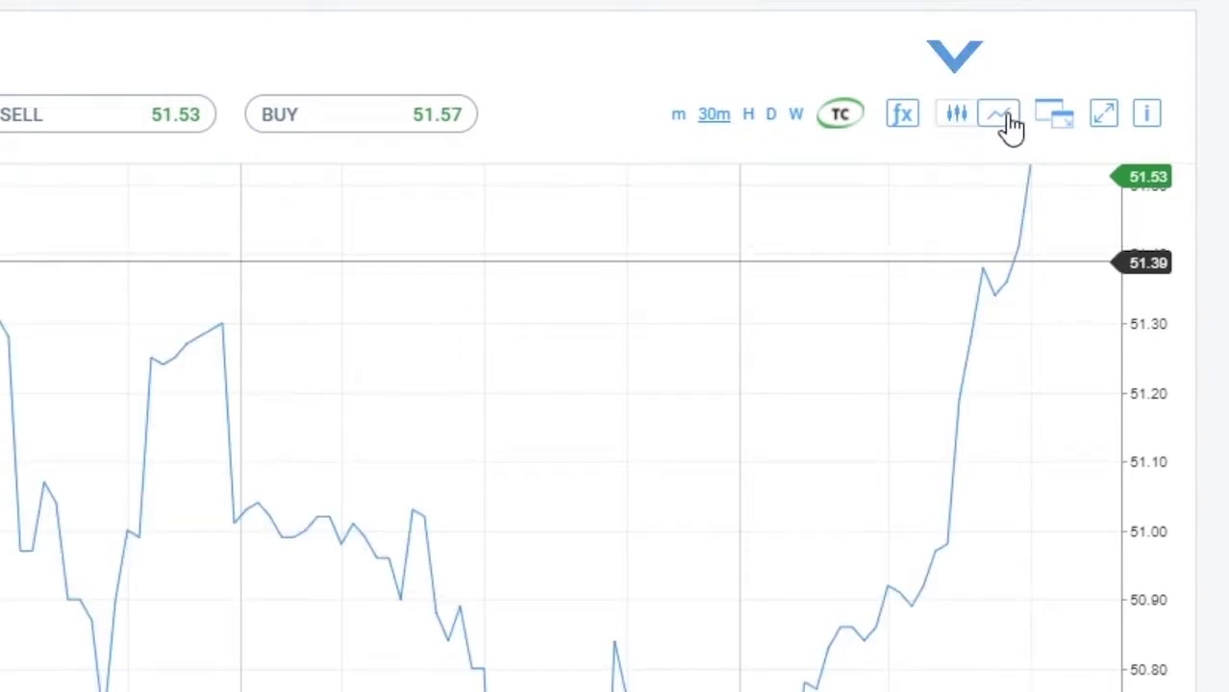
{"action": "left_click", "coordinate": [958, 119]}
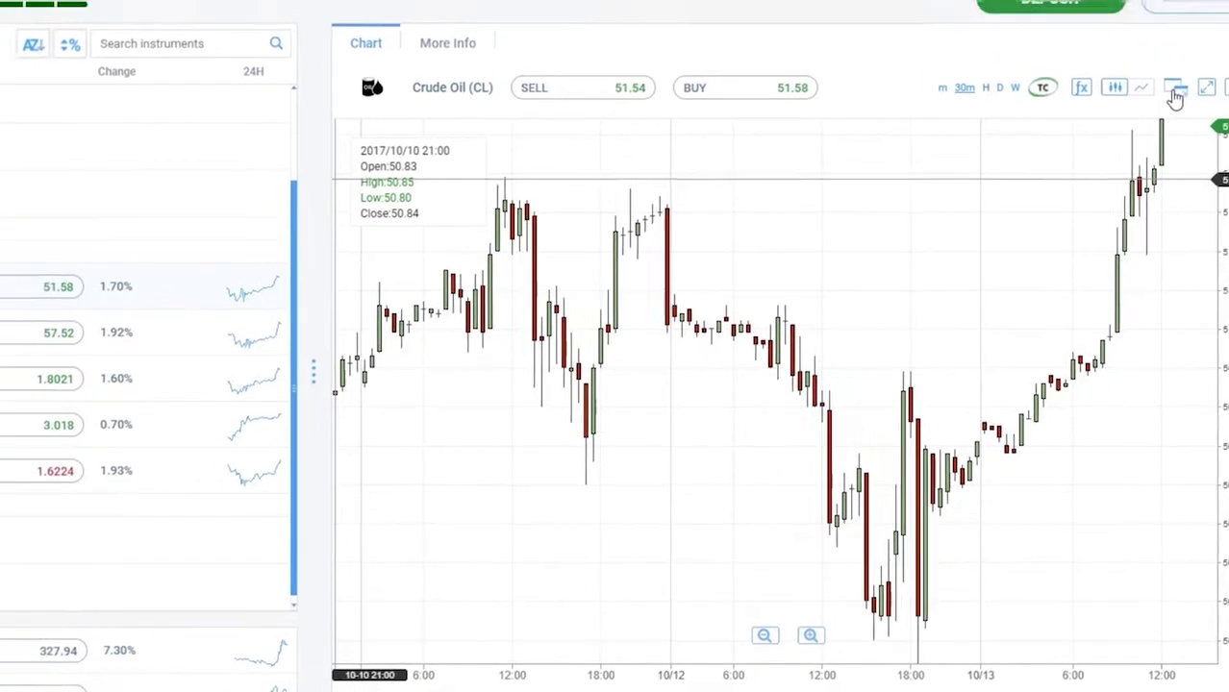
{"action": "left_click", "coordinate": [1221, 147]}
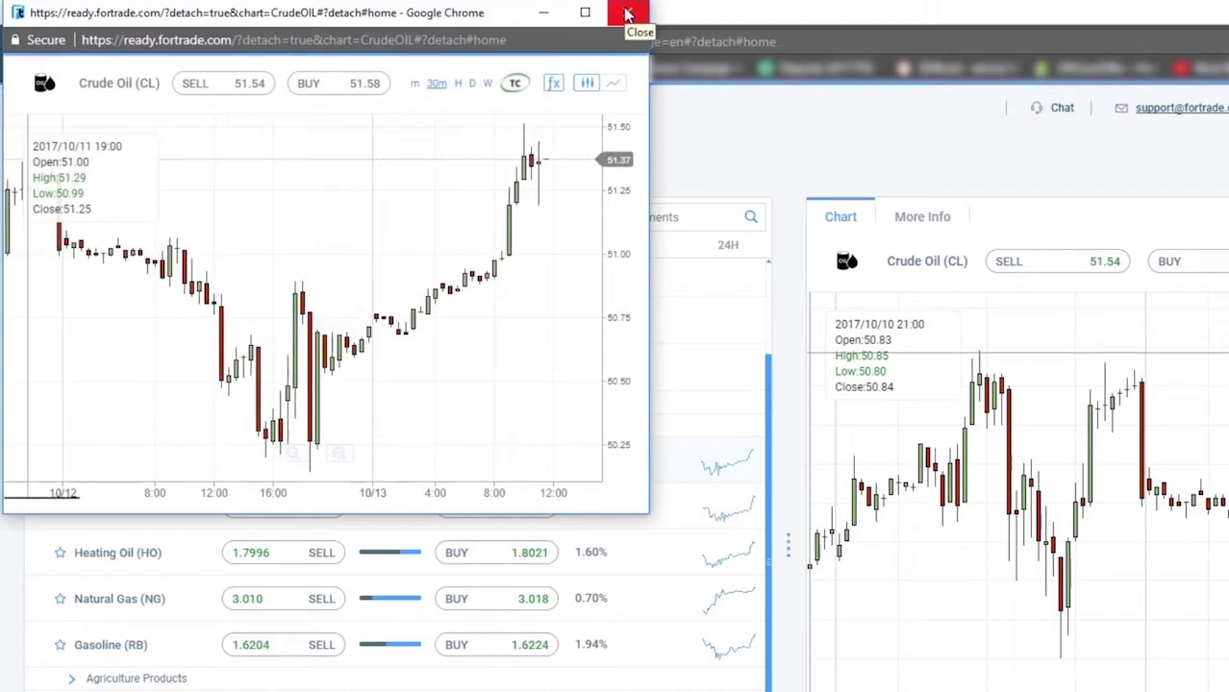
{"action": "left_click", "coordinate": [627, 13]}
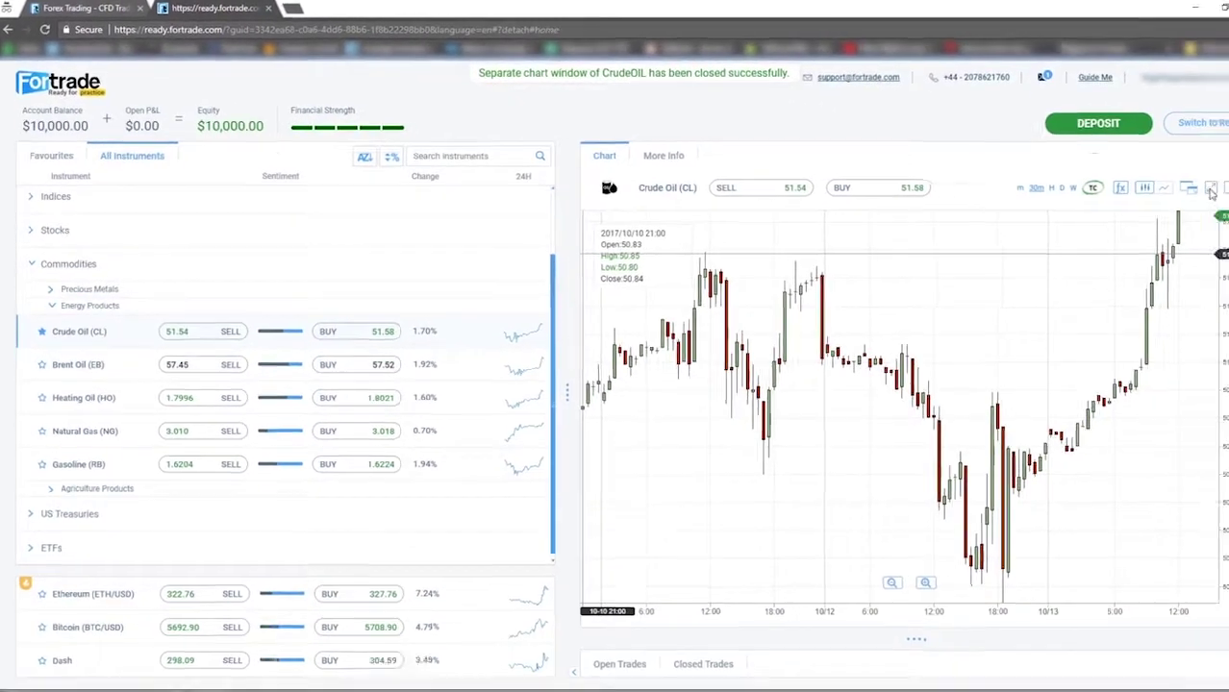
{"action": "left_click", "coordinate": [1173, 190]}
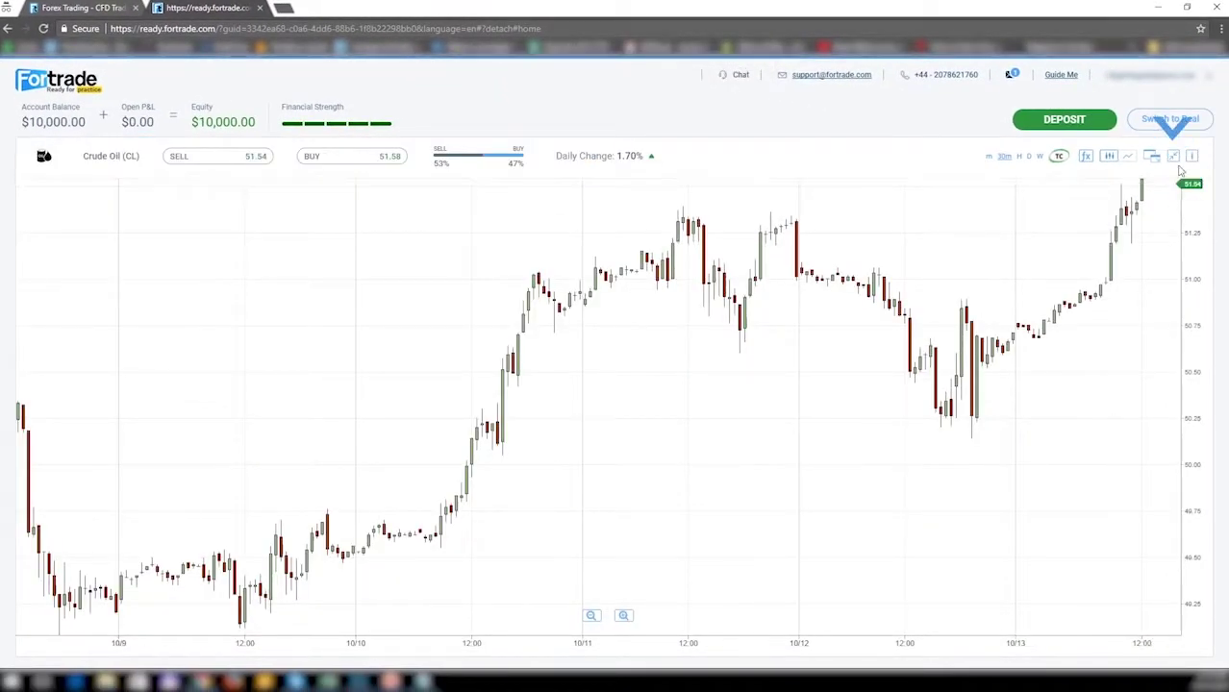
{"action": "left_click", "coordinate": [1174, 157]}
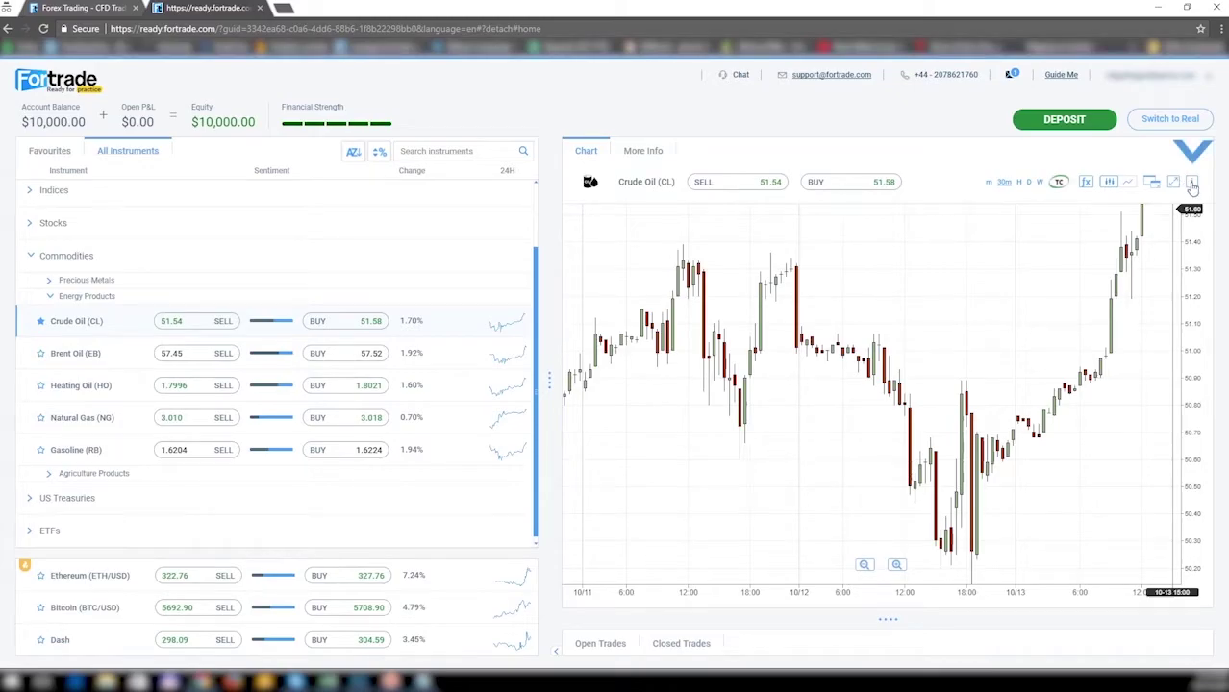
{"action": "left_click", "coordinate": [1191, 182]}
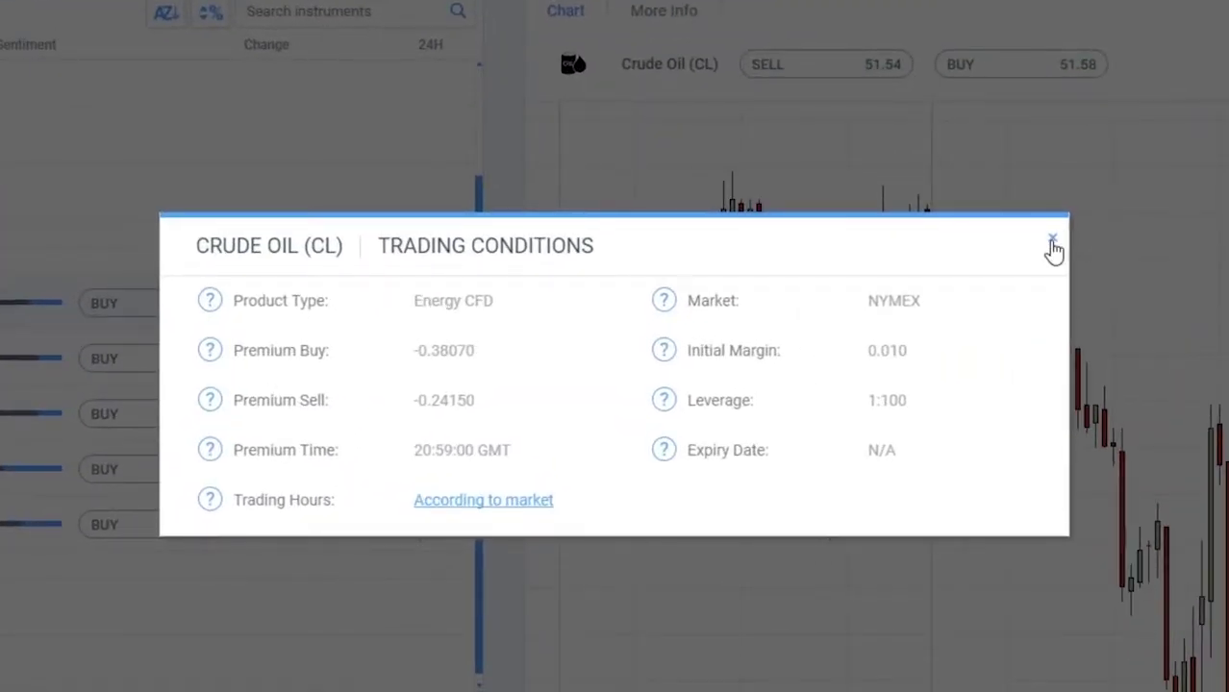
{"action": "left_click", "coordinate": [1053, 245]}
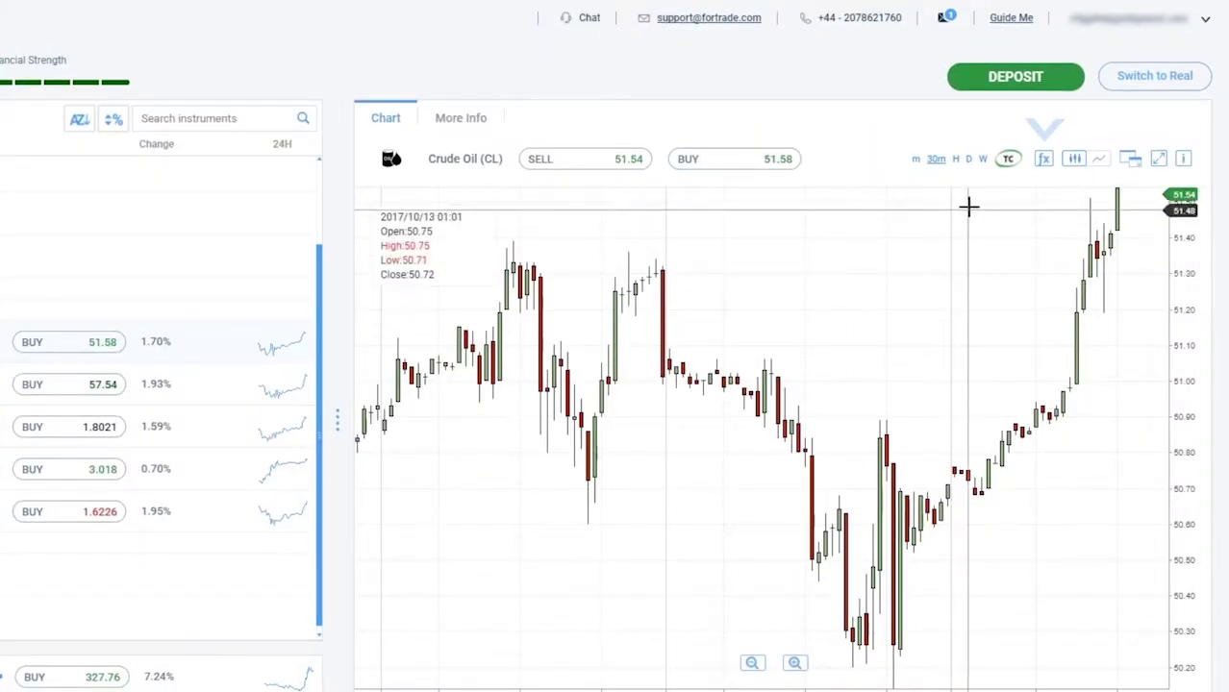
{"action": "left_click", "coordinate": [1045, 161]}
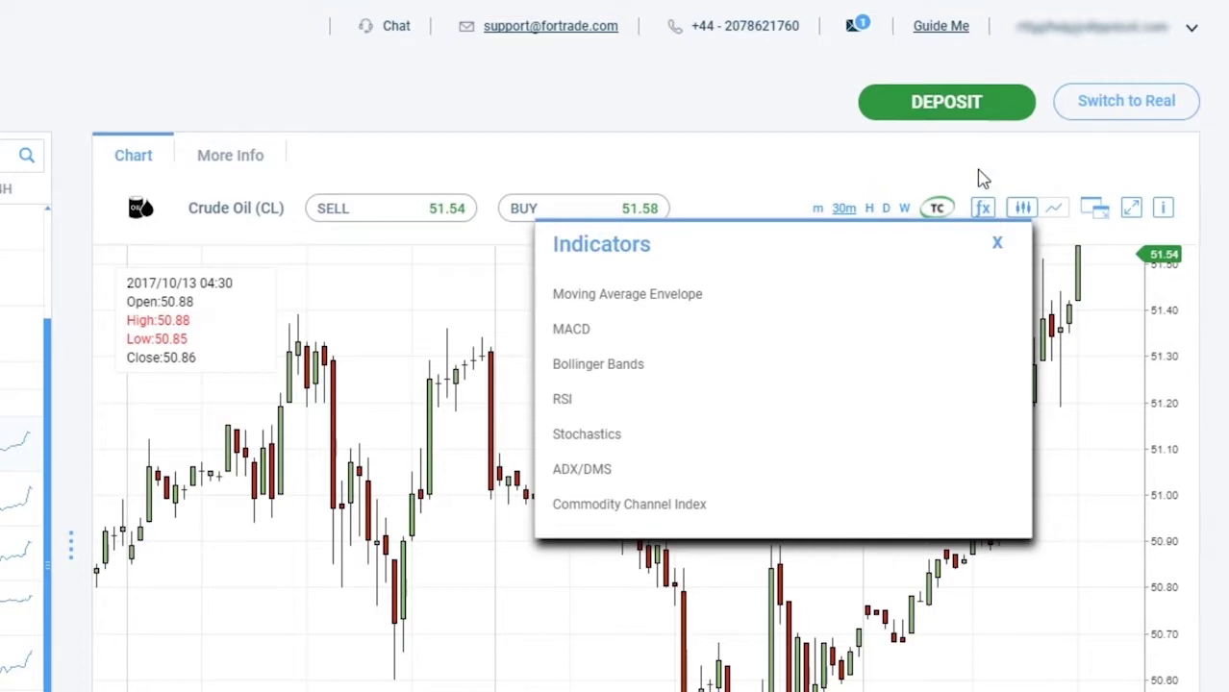
{"action": "left_click", "coordinate": [999, 244]}
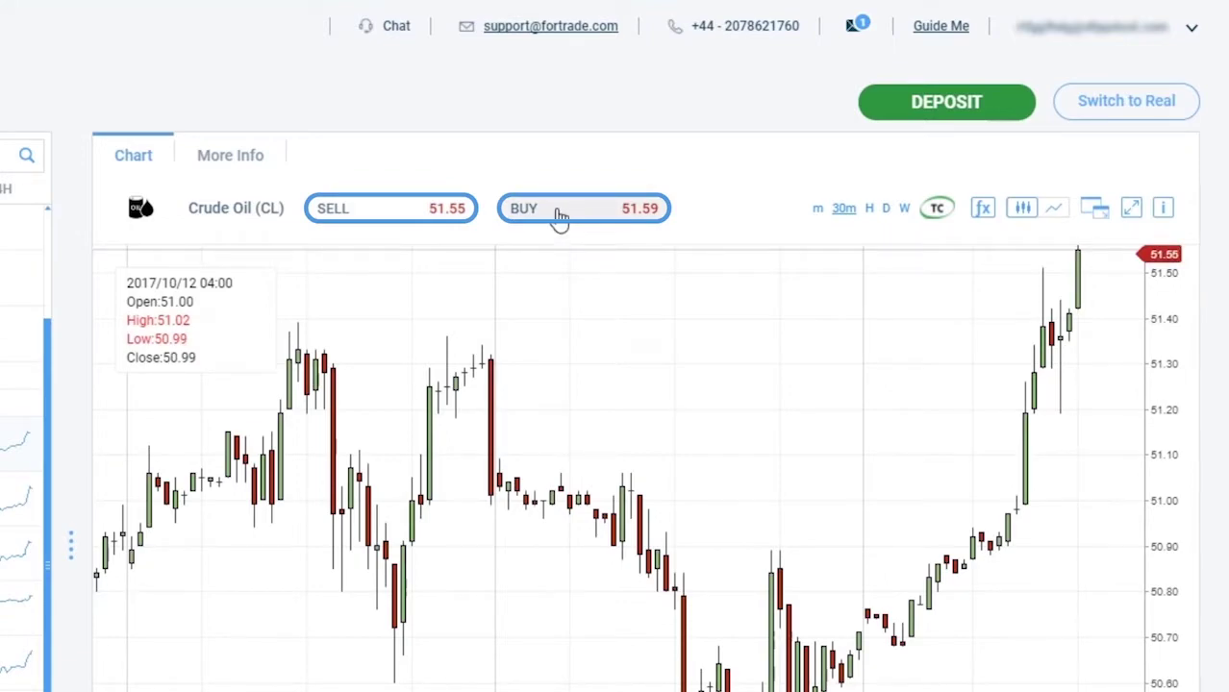
Open a Crude Oil buy order with amount 10 and expand Advanced Features.
{"action": "left_click", "coordinate": [558, 219]}
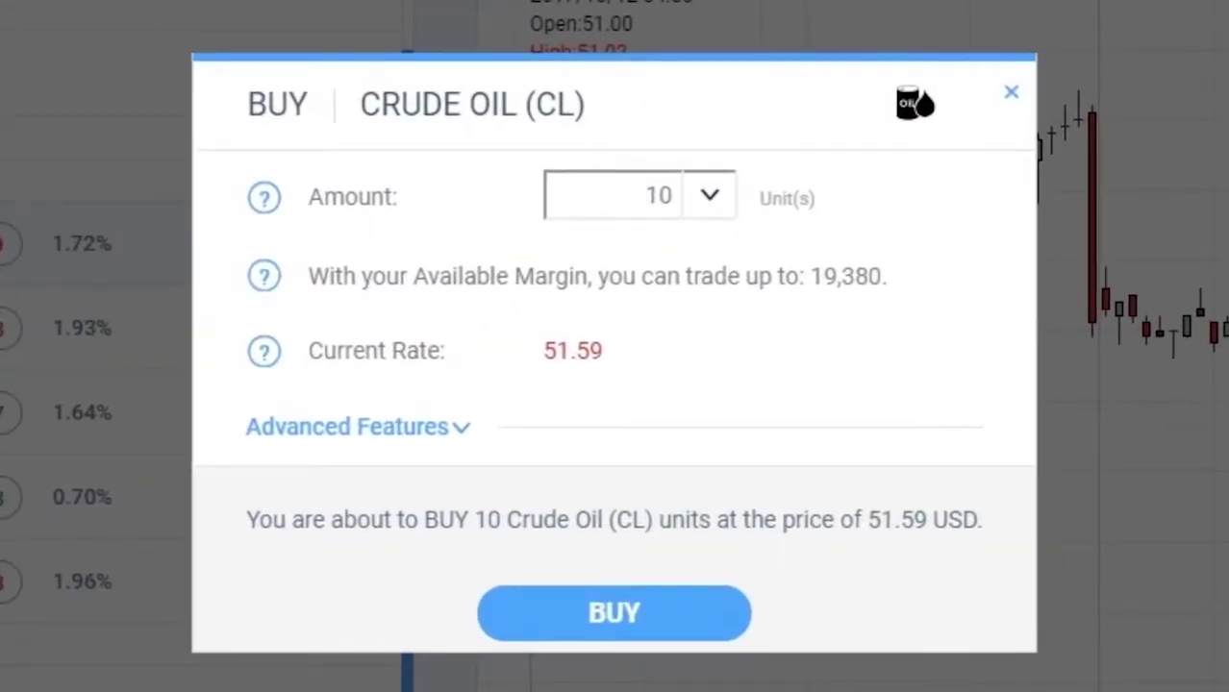
{"action": "left_click", "coordinate": [718, 202]}
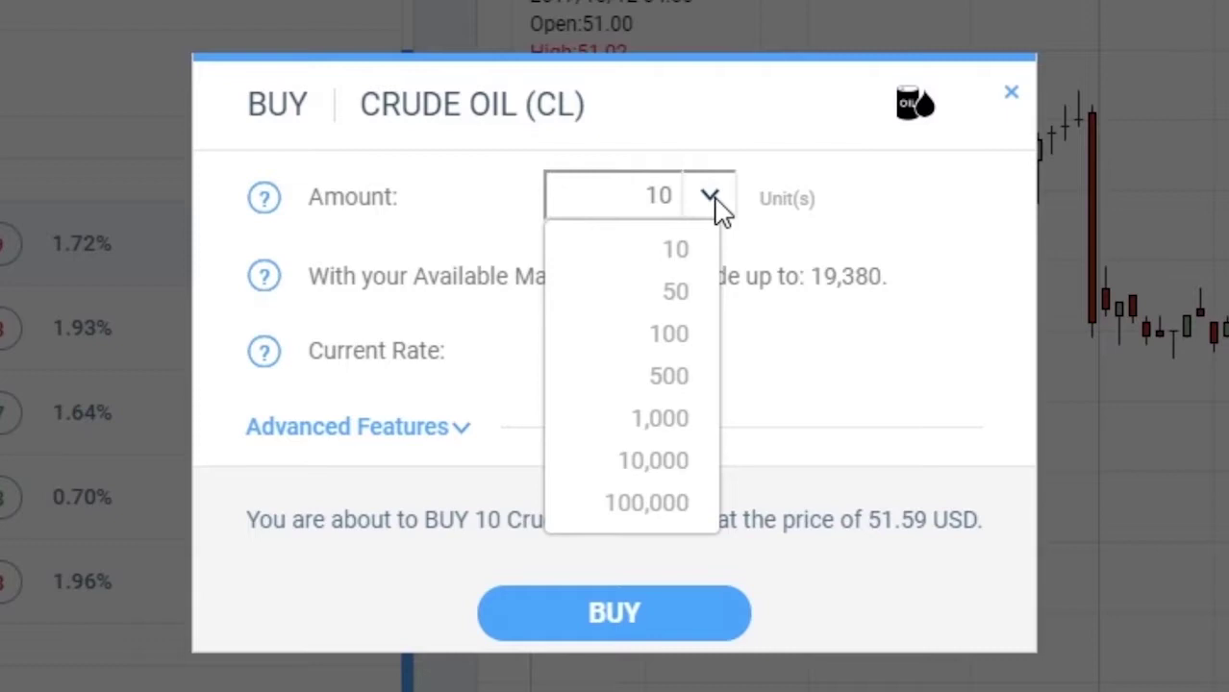
{"action": "left_click", "coordinate": [683, 253]}
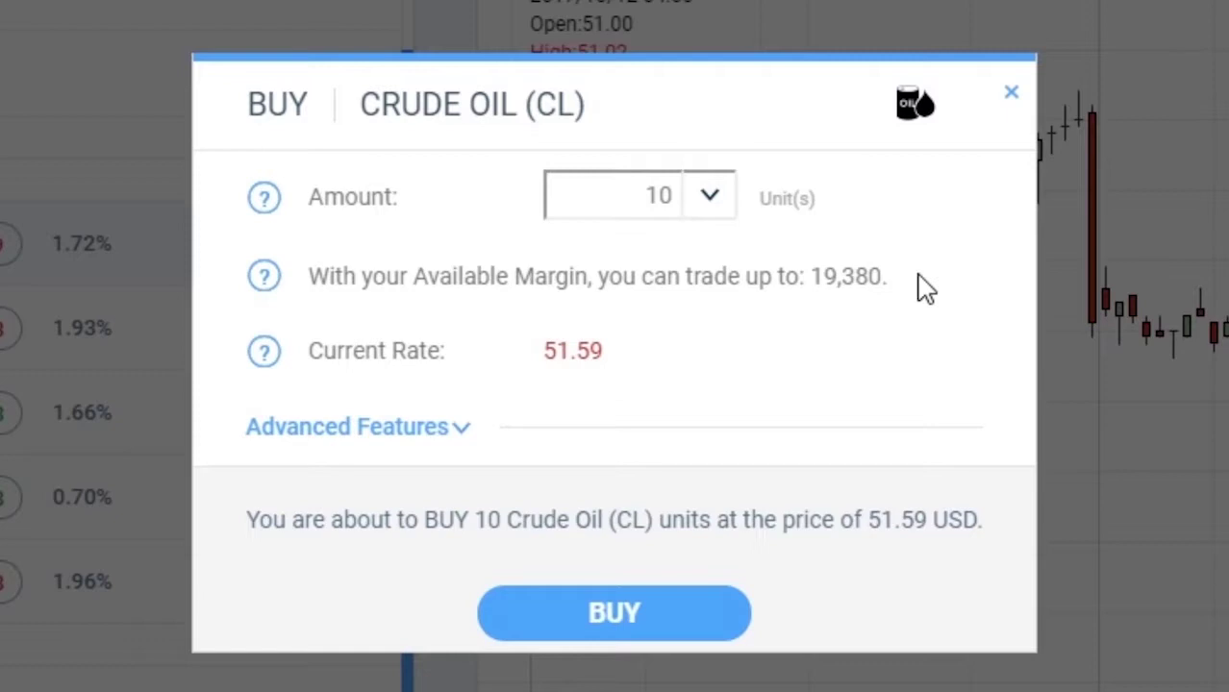
{"action": "left_click", "coordinate": [362, 437]}
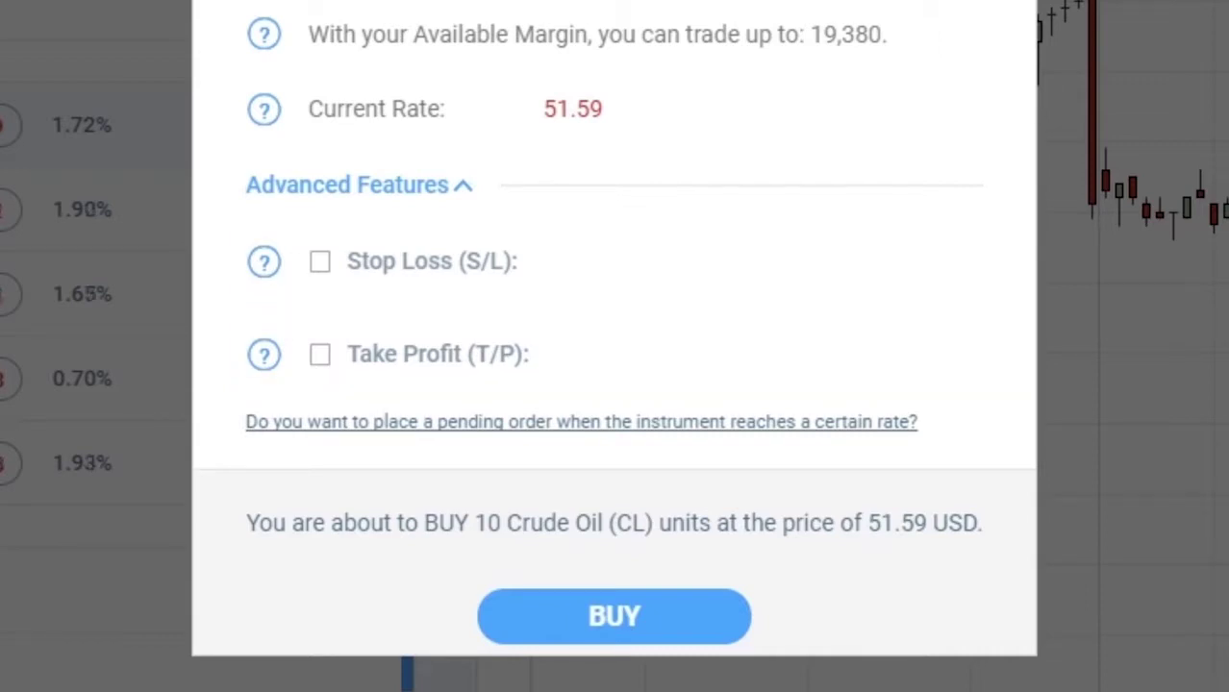
Enable stop loss at 51.19 and take profit at 51.82, then place the buy.
{"action": "mouse_move", "coordinate": [275, 264]}
{"action": "left_click", "coordinate": [322, 266]}
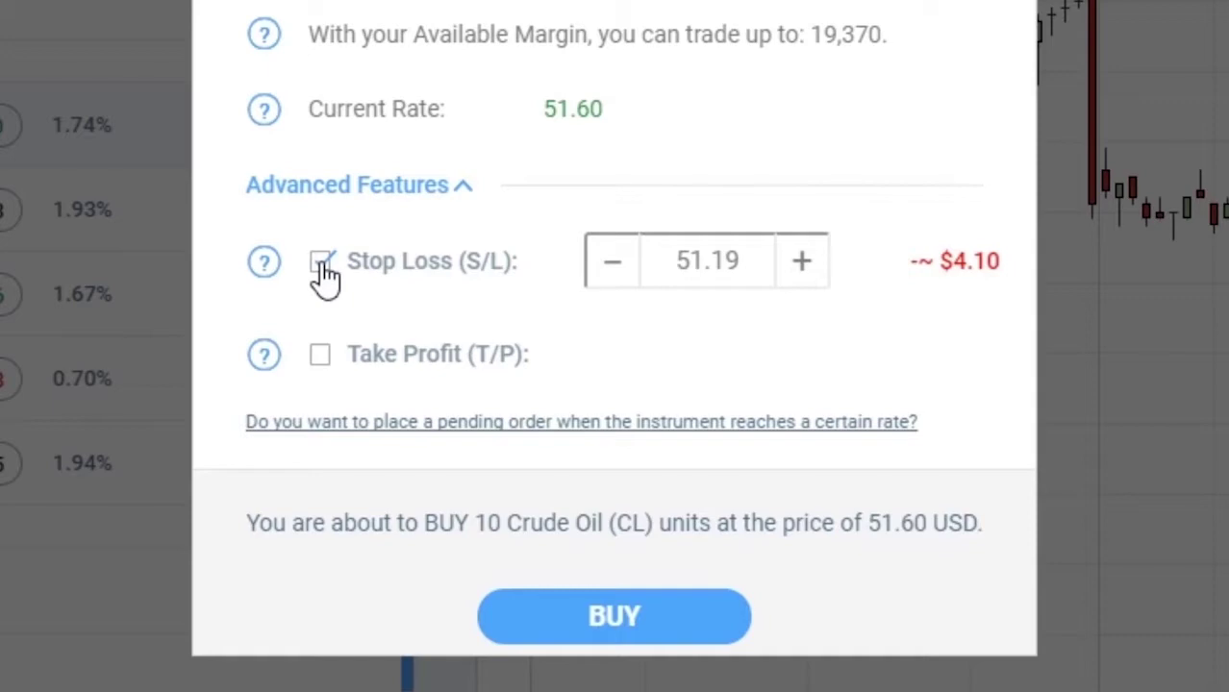
{"action": "left_click", "coordinate": [320, 369]}
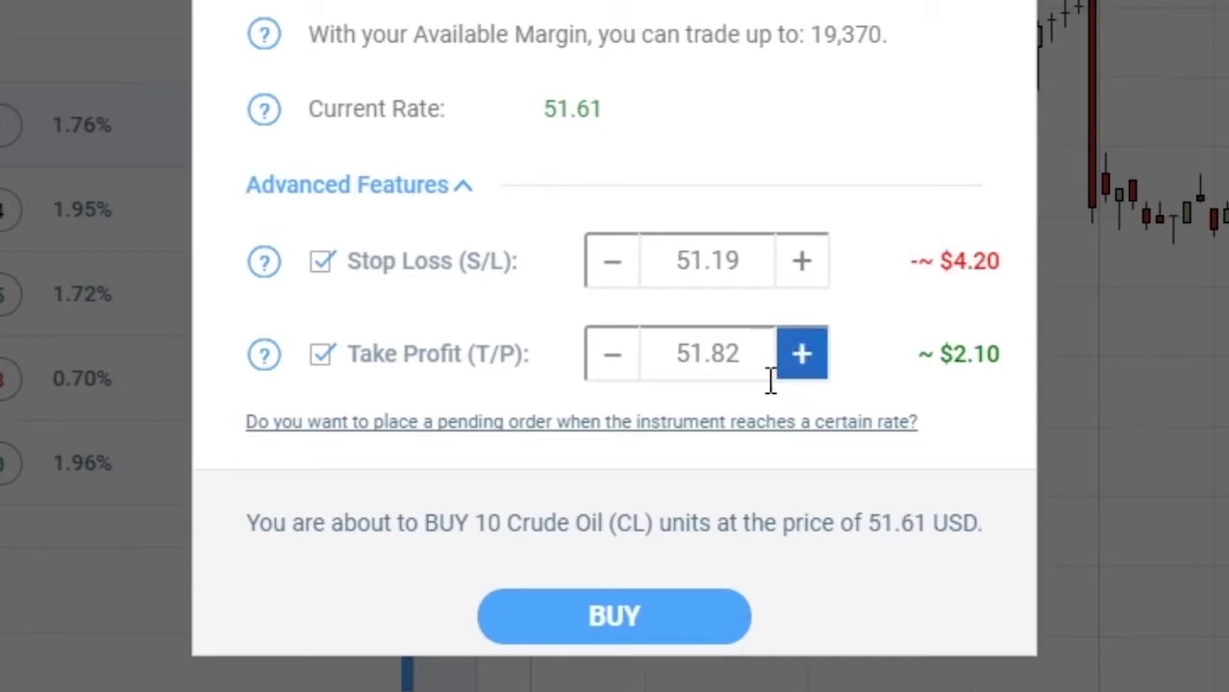
{"action": "left_click", "coordinate": [603, 621]}
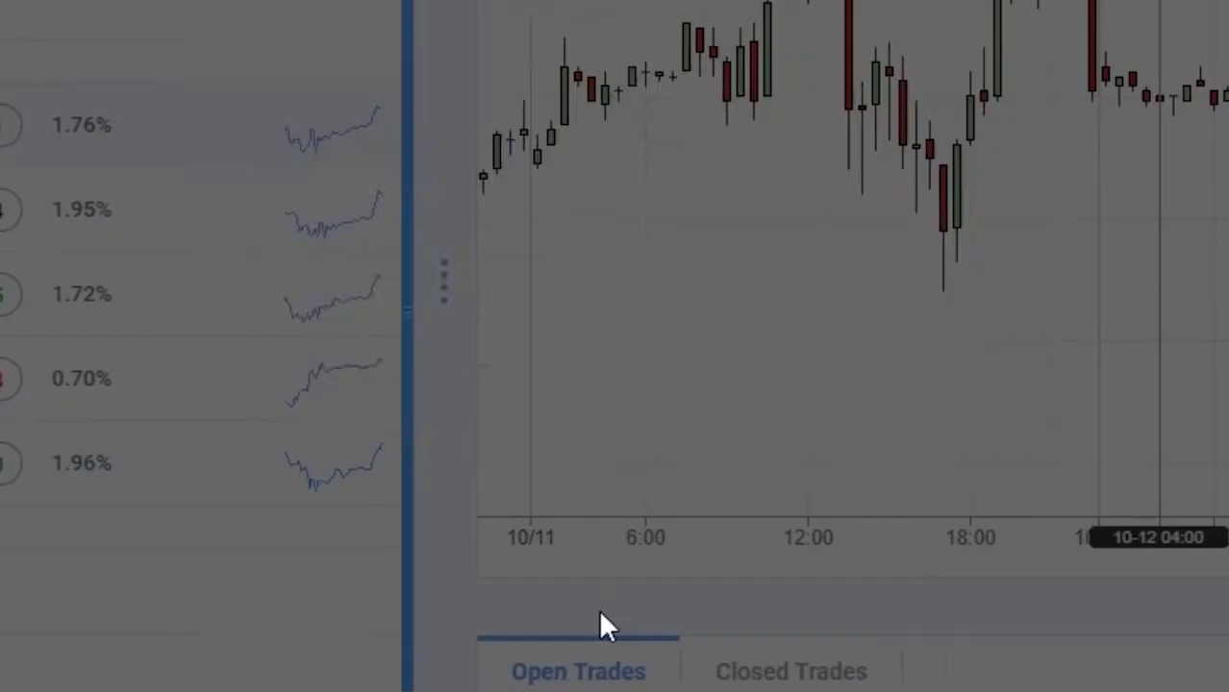
Dismiss the confirmation, peek at Edit Trade, then close the Crude Oil trade and confirm.
{"action": "left_click", "coordinate": [644, 385]}
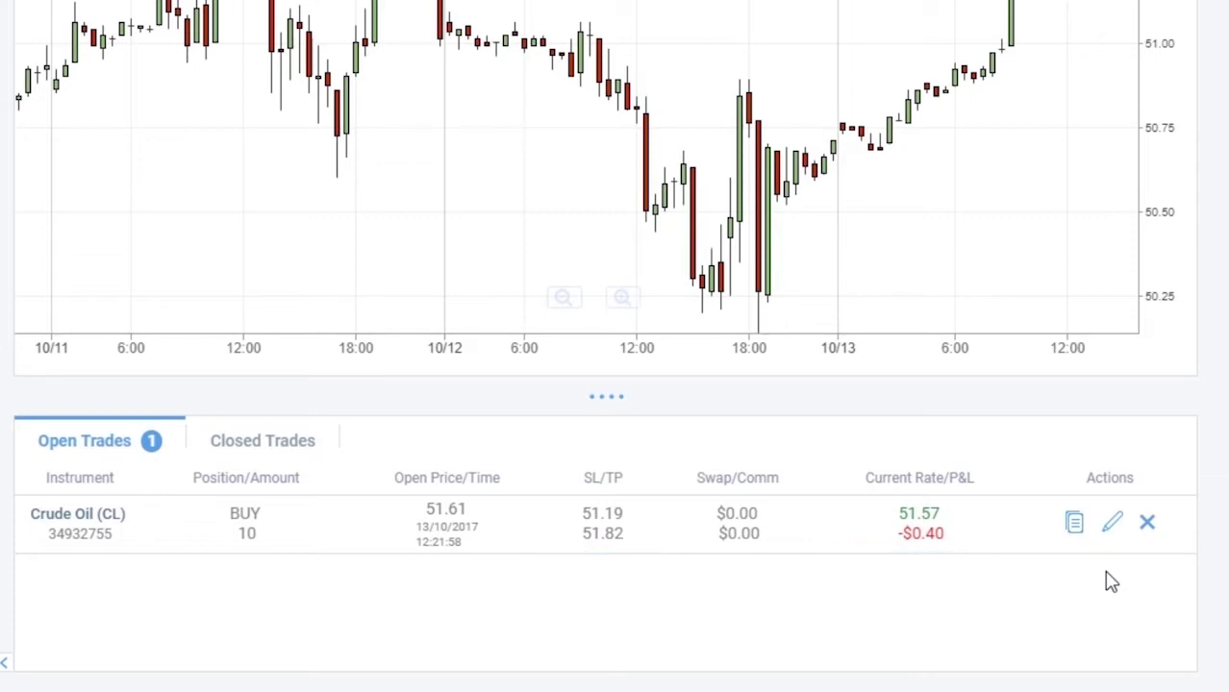
{"action": "left_click", "coordinate": [1111, 527]}
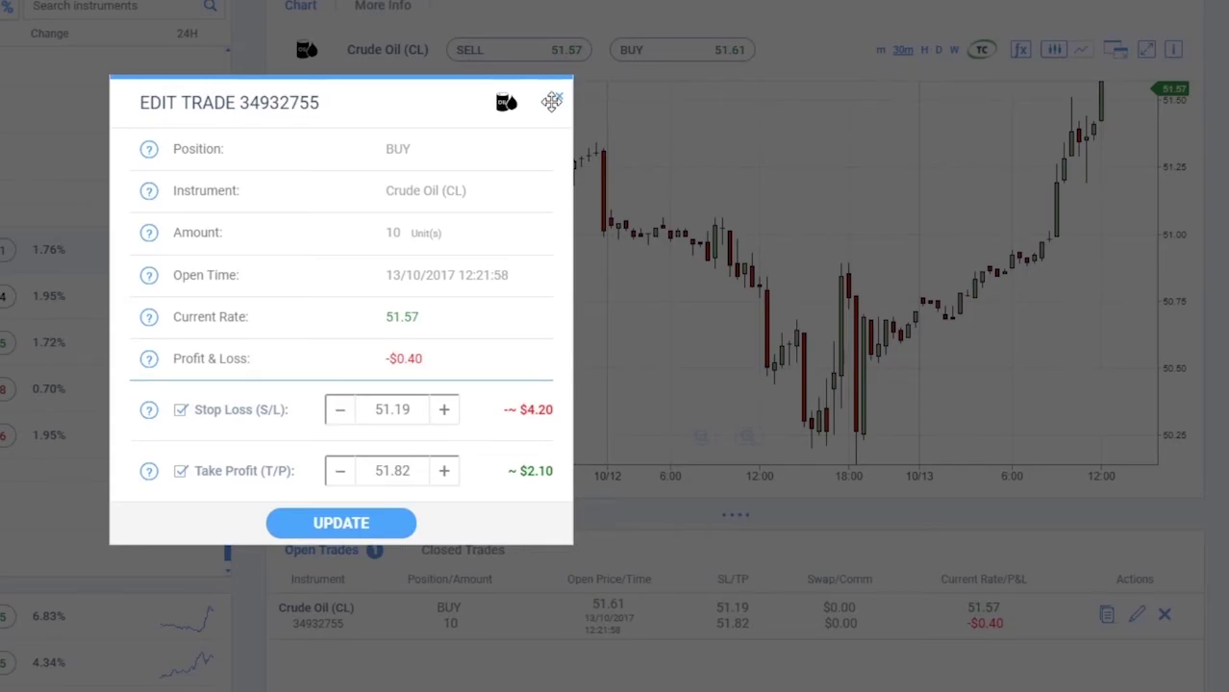
{"action": "left_click", "coordinate": [558, 97]}
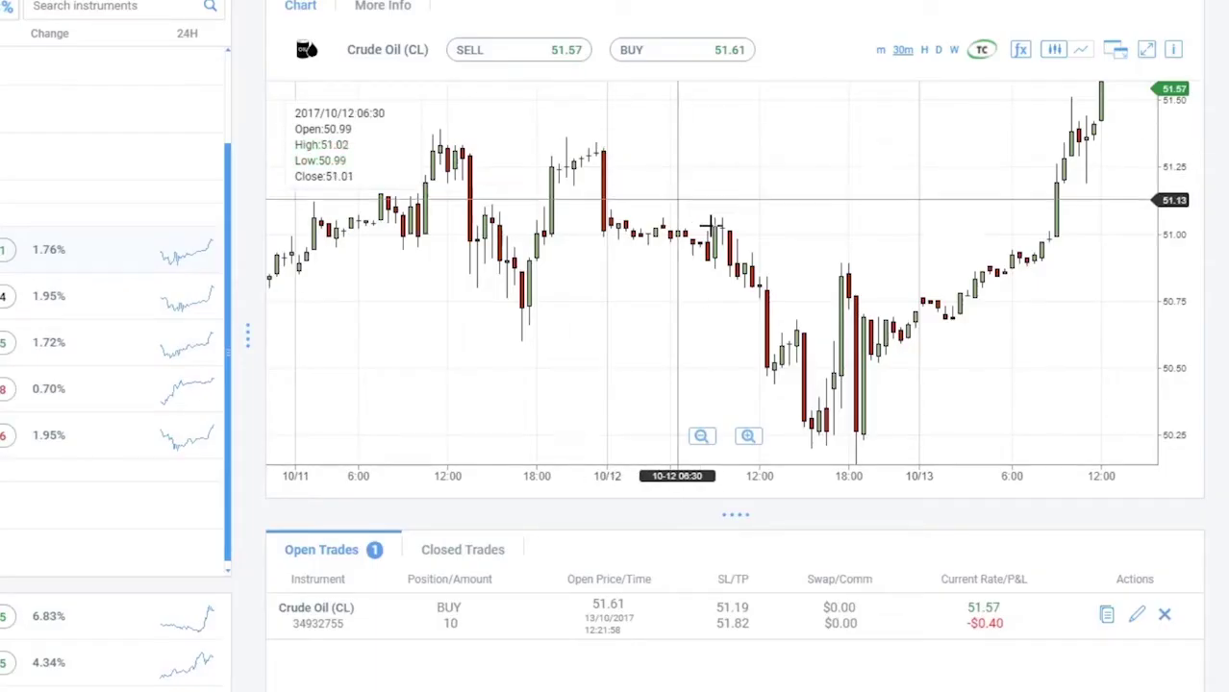
{"action": "left_click", "coordinate": [1164, 615]}
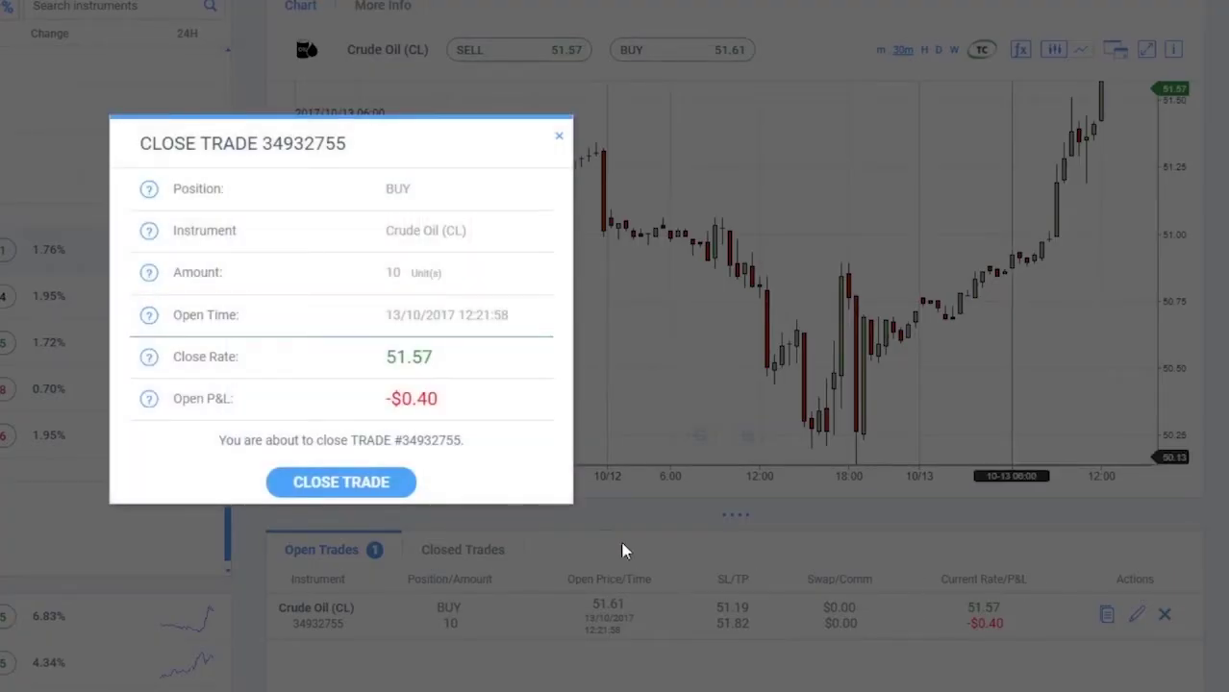
{"action": "left_click", "coordinate": [356, 489]}
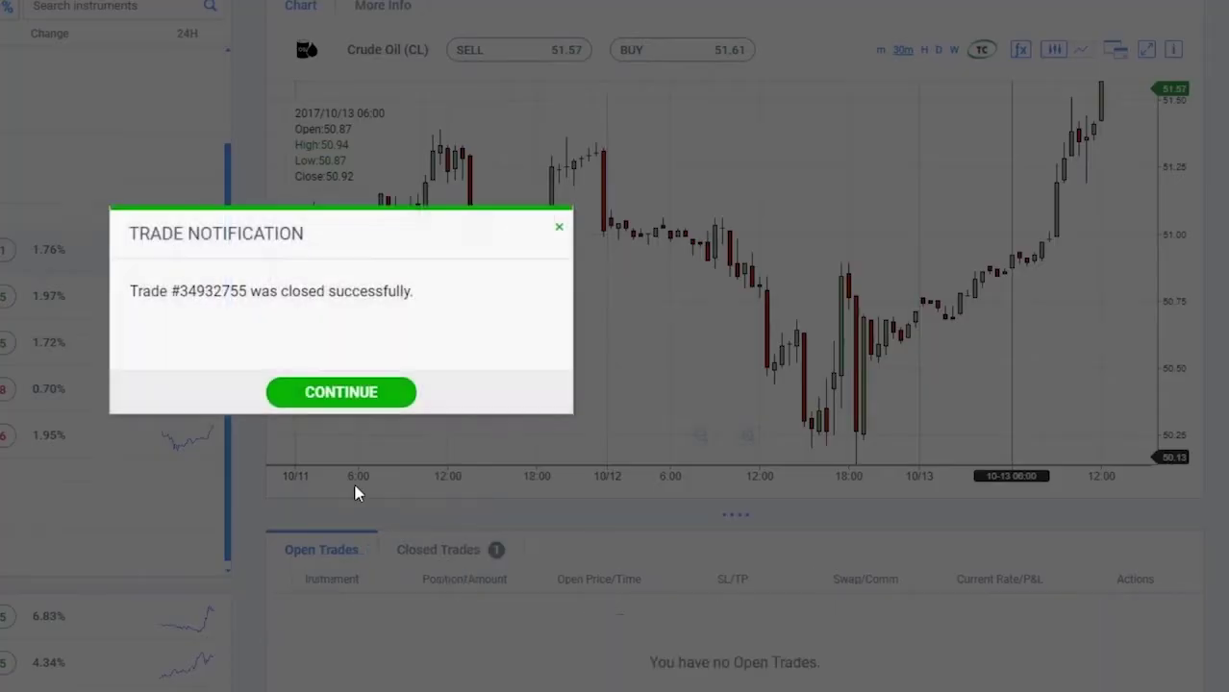
{"action": "left_click", "coordinate": [347, 394]}
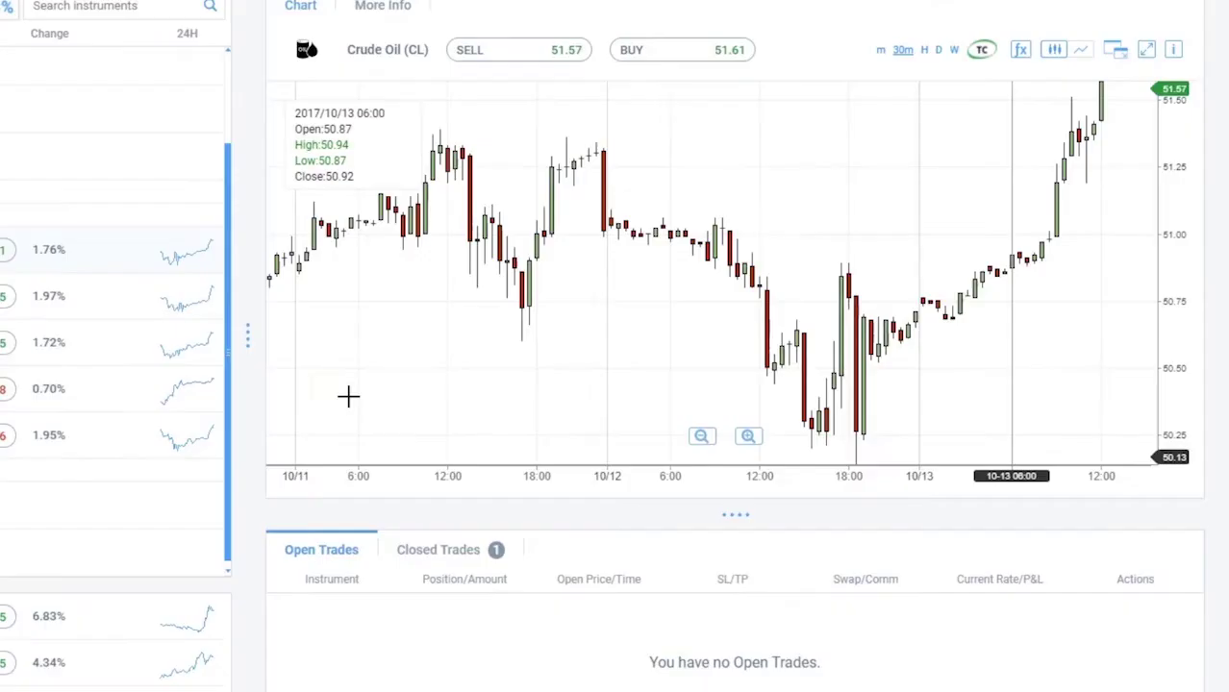
View Closed Trades, switch the account to Real Mode, and close the Deposit form.
{"action": "left_click", "coordinate": [448, 558]}
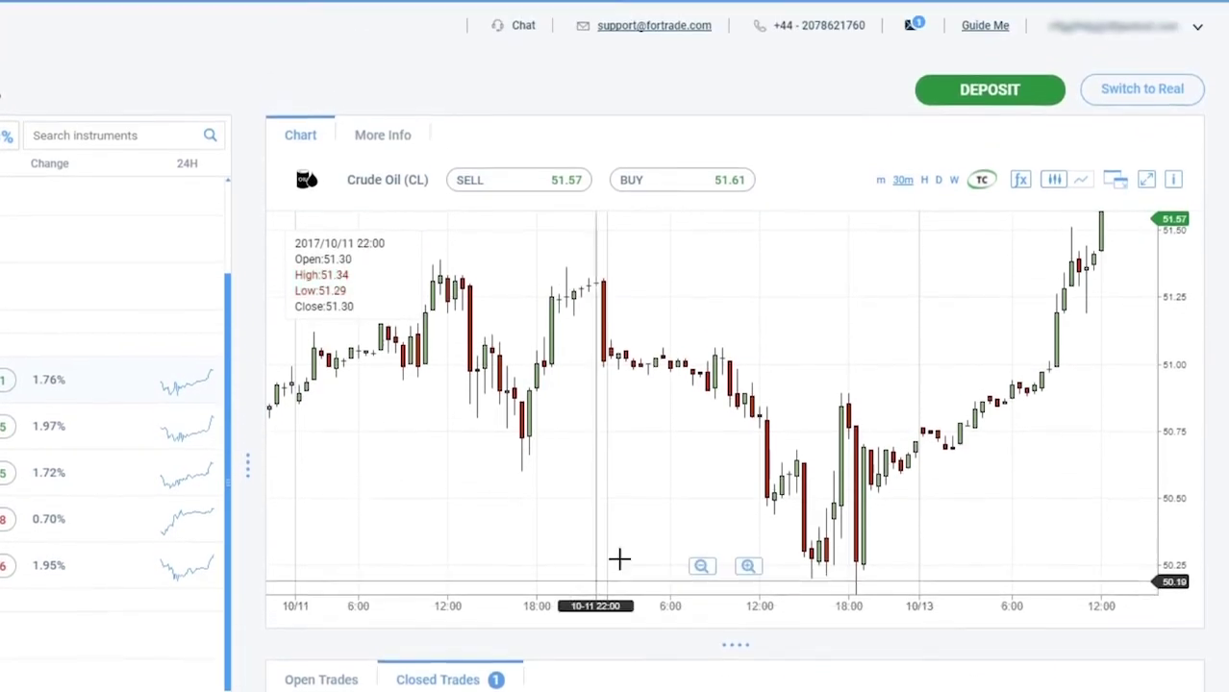
{"action": "left_click", "coordinate": [1156, 38]}
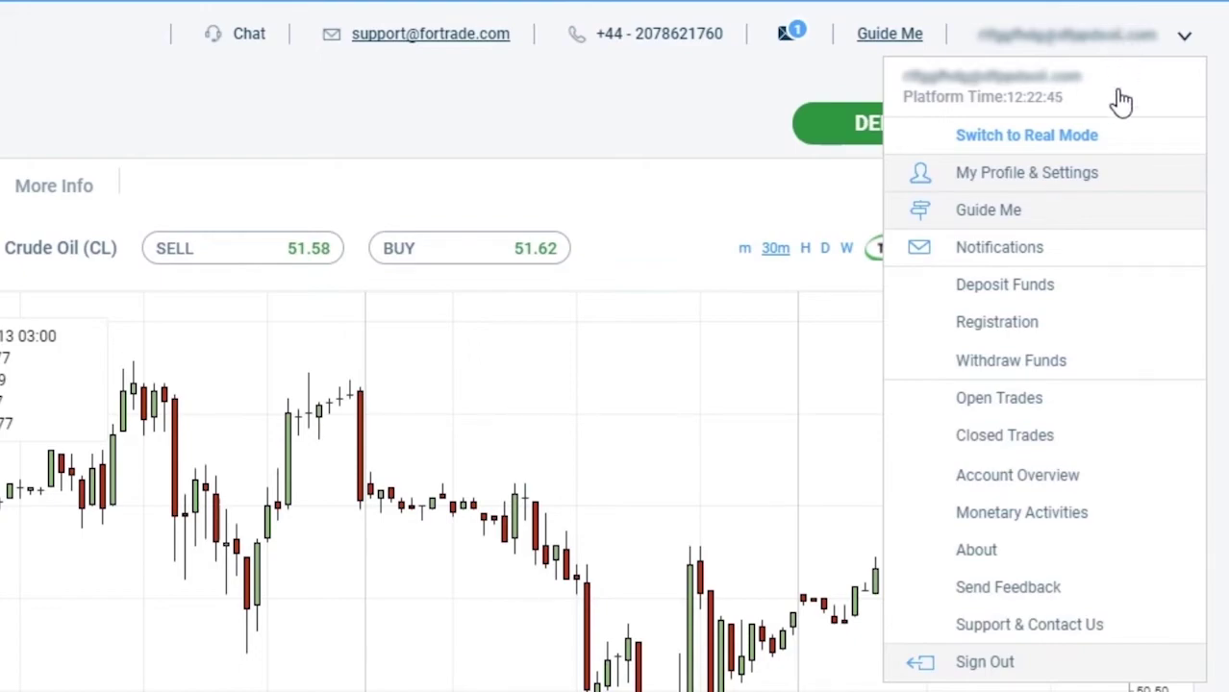
{"action": "left_click", "coordinate": [1202, 40]}
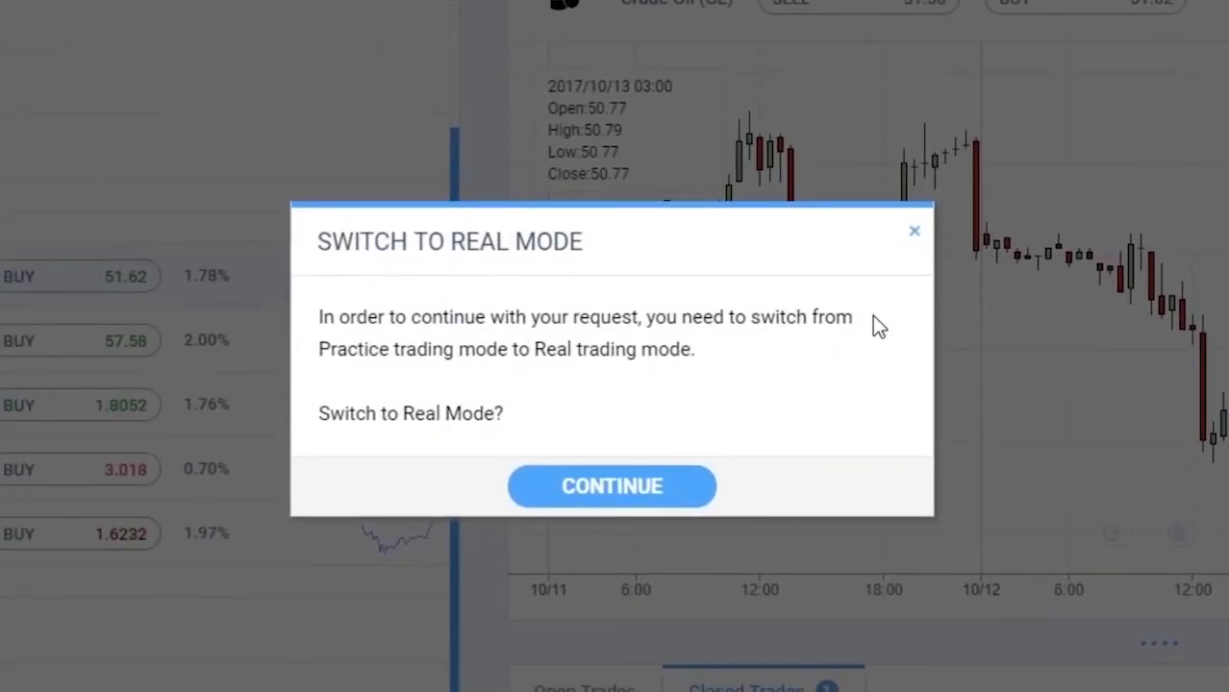
{"action": "left_click", "coordinate": [604, 494]}
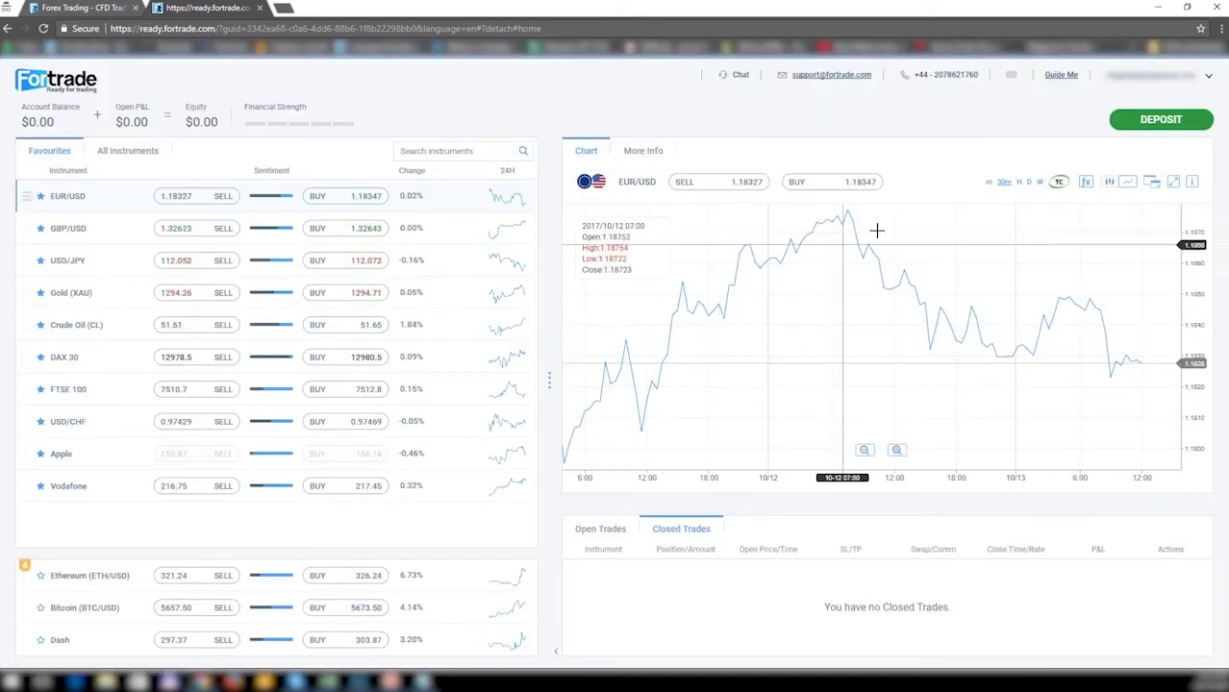
{"action": "left_click", "coordinate": [1146, 128]}
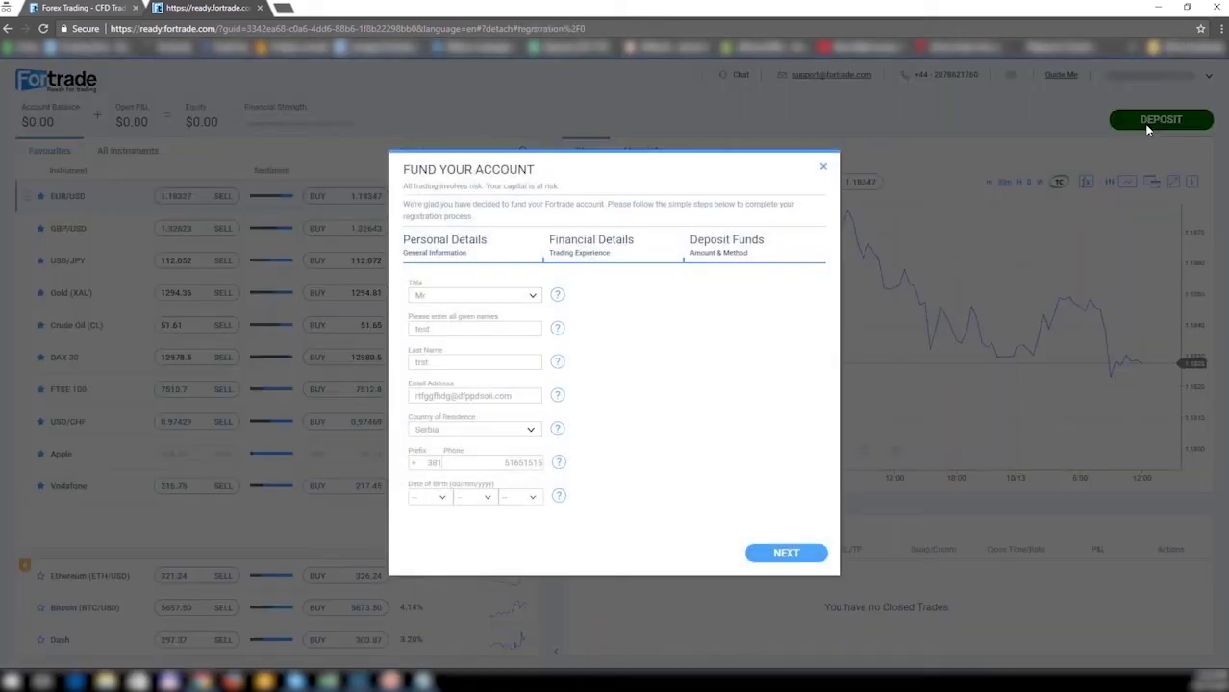
{"action": "left_click", "coordinate": [821, 169]}
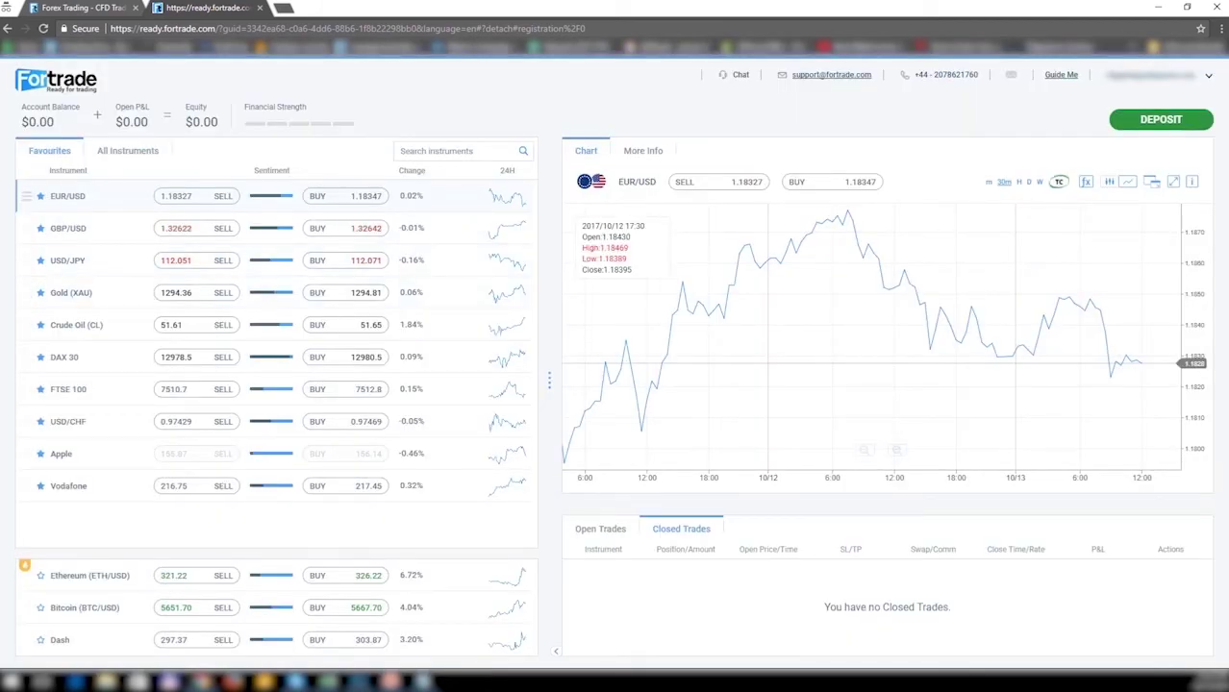